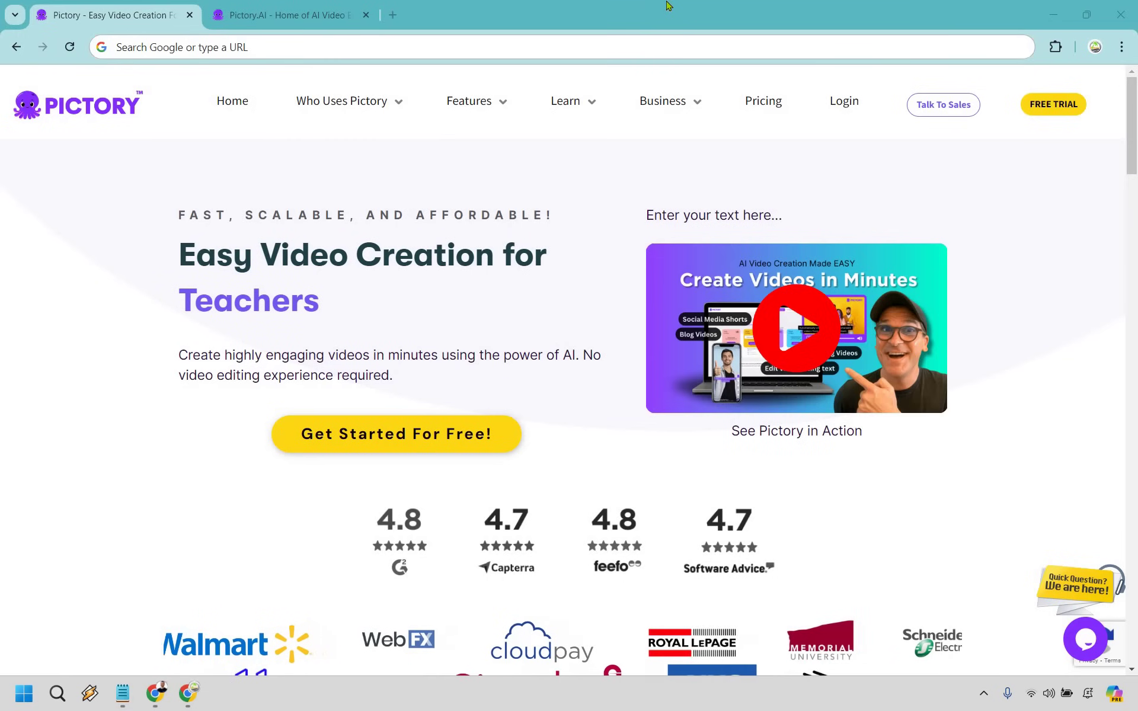
# Step: Bring the Notepad note window to the front, over the Pictory homepage
pyautogui.click(123, 693)
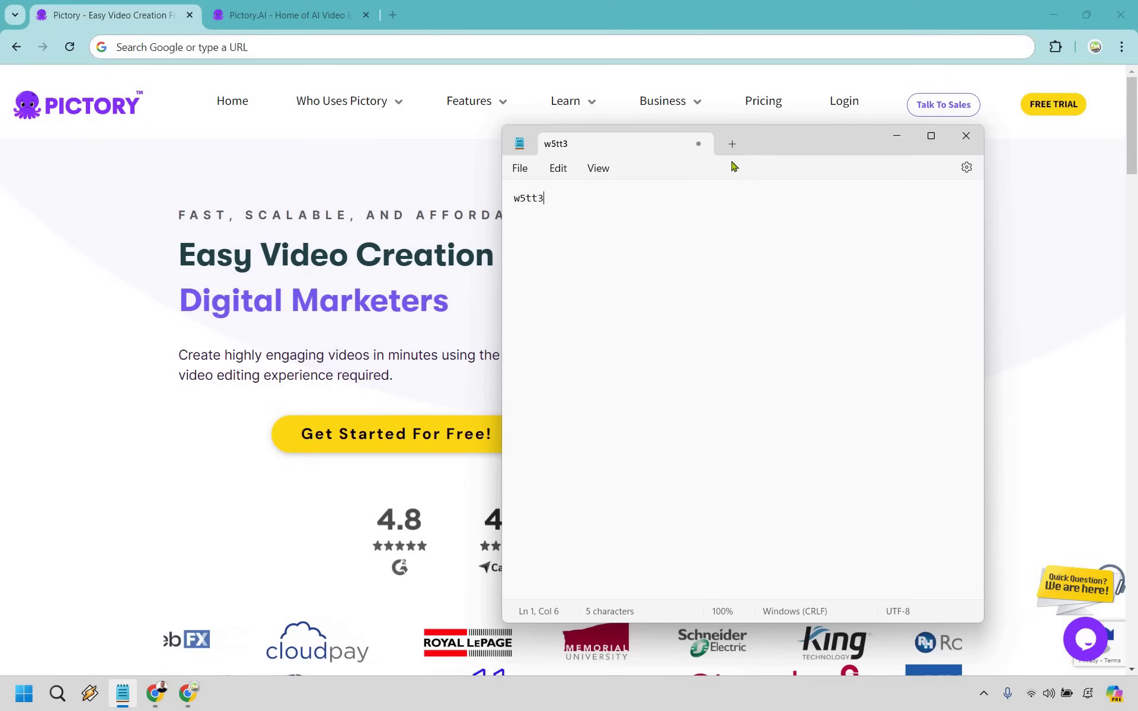
pyautogui.click(485, 107)
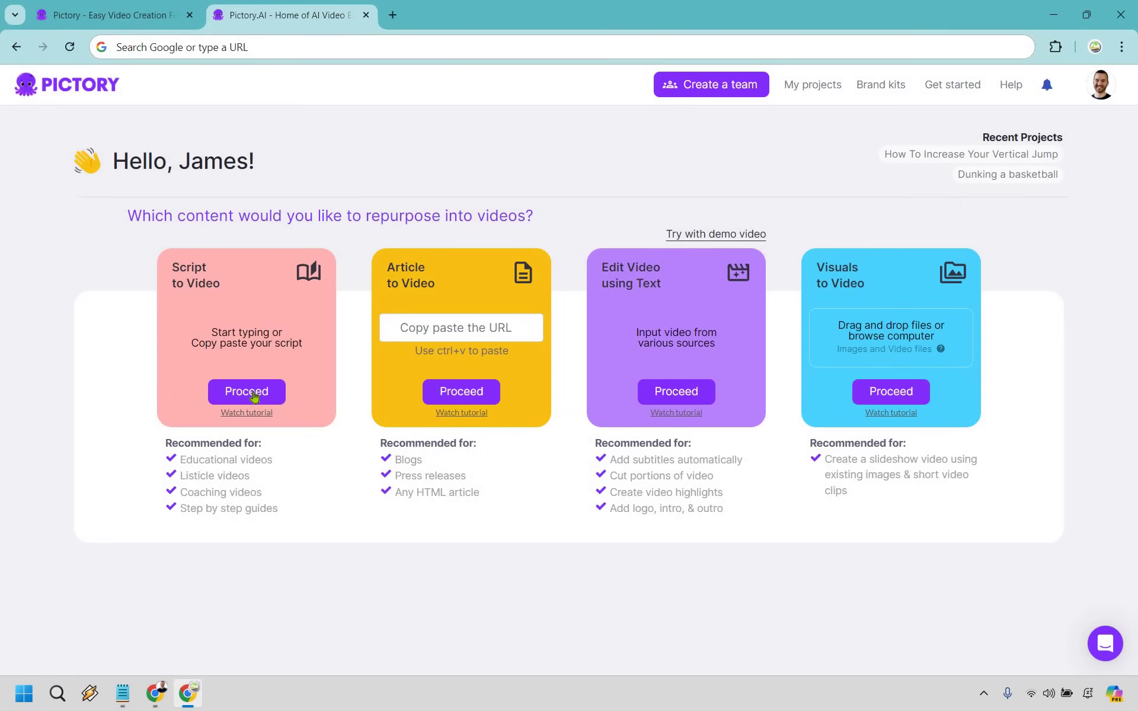
# Step: Start a Script to Video project and review the 'Is Skateboarding Dangerous?' script text
pyautogui.click(255, 395)
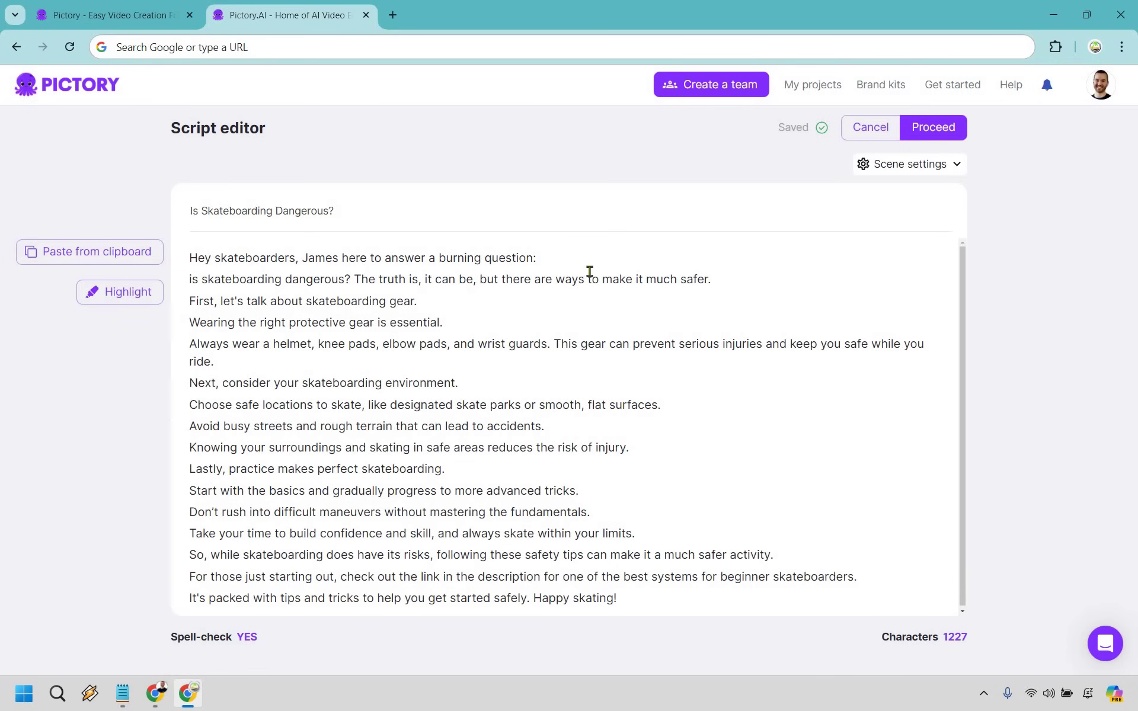
pyautogui.click(712, 278)
pyautogui.tripleClick(202, 360)
pyautogui.click(240, 362)
# Step: Generate the storyboard from the script, then play the Scene 2 and Scene 3 previews
pyautogui.click(933, 133)
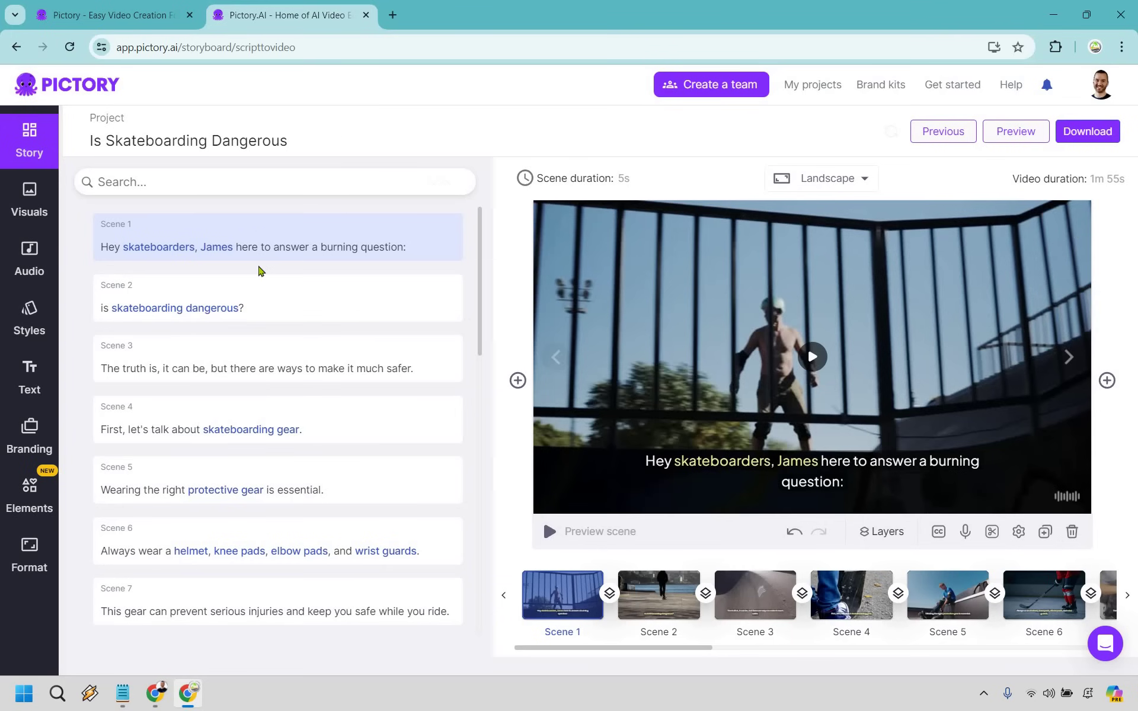
pyautogui.click(296, 306)
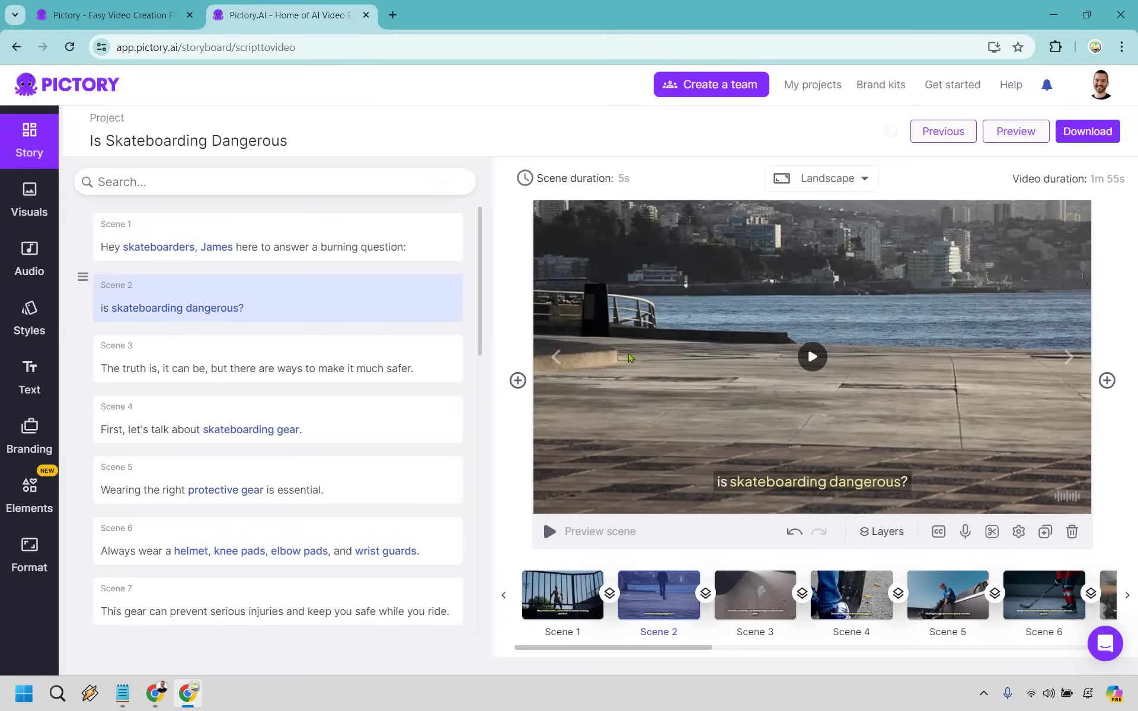
pyautogui.click(810, 358)
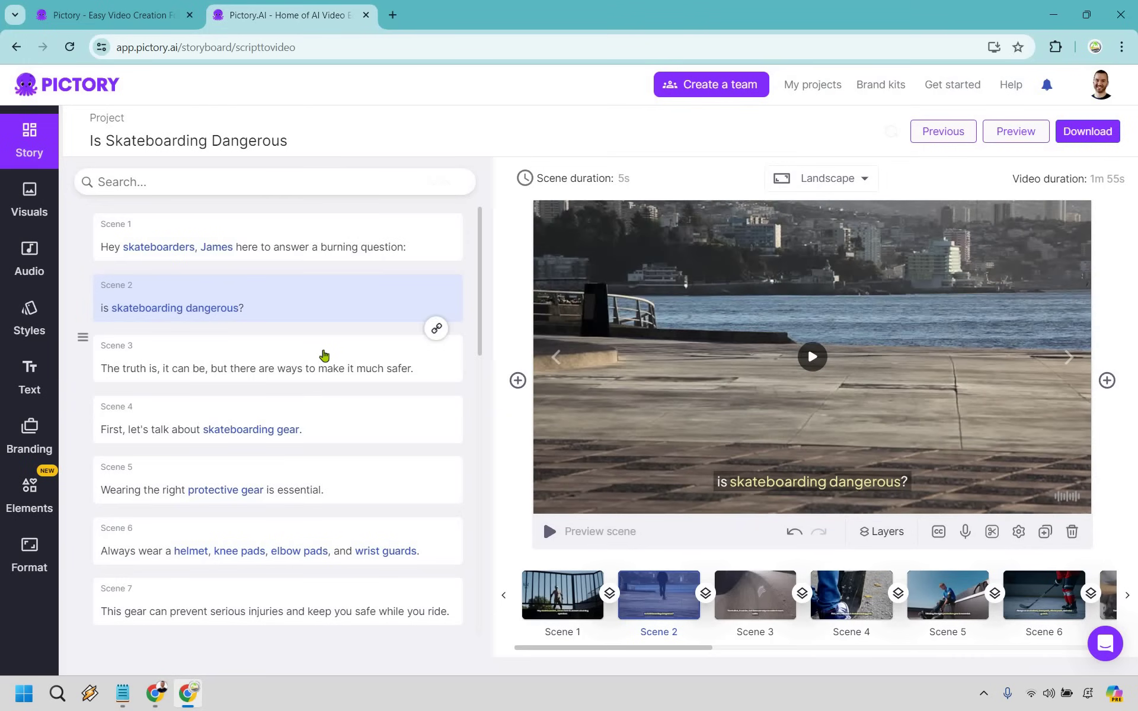
pyautogui.click(363, 384)
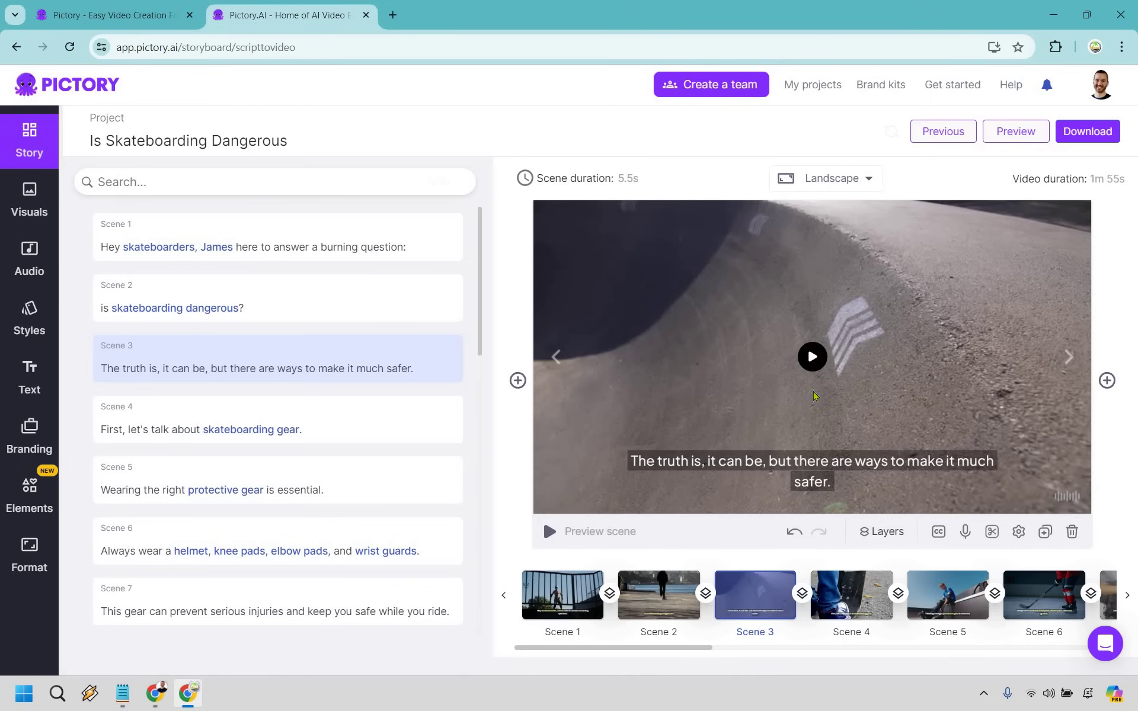
pyautogui.click(812, 356)
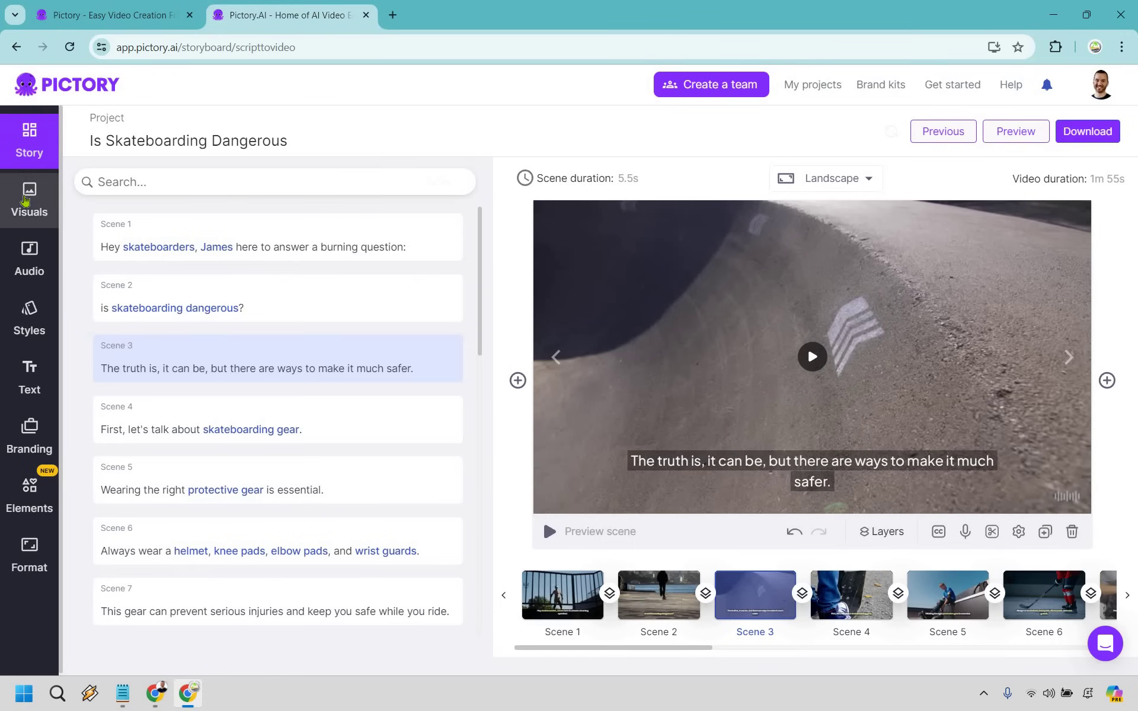
# Step: Apply the overhead feet-on-skateboard clip from the Visuals library to Scene 3
pyautogui.click(25, 203)
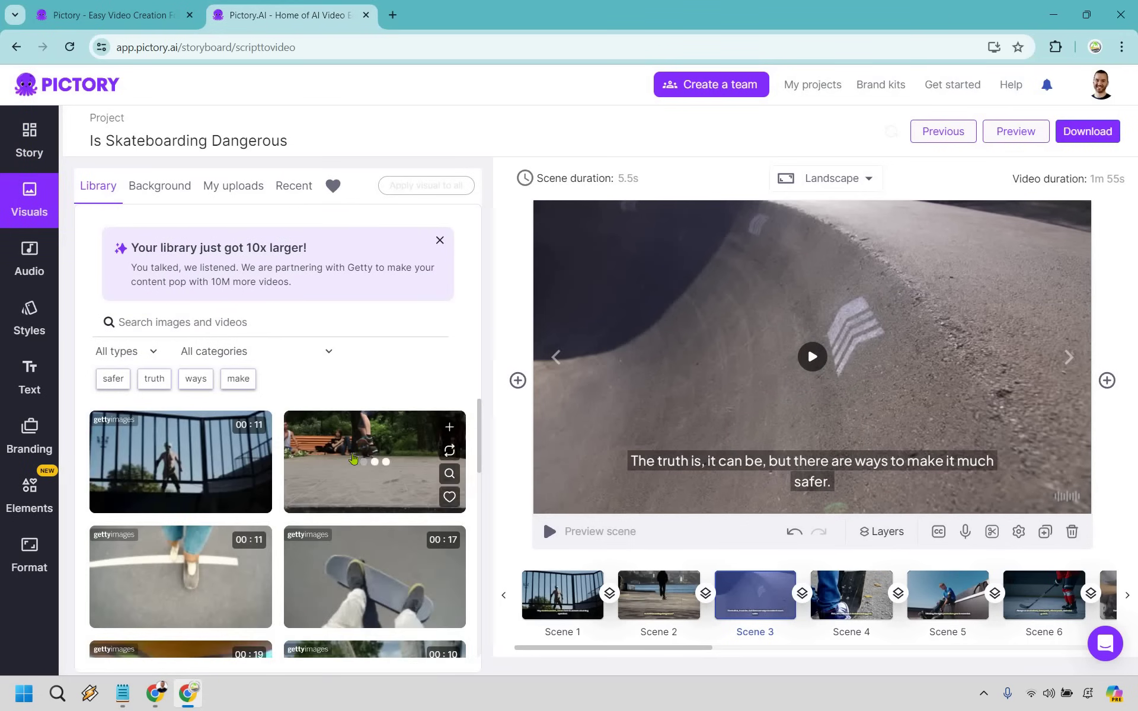
pyautogui.scroll(-2, 353, 457)
pyautogui.scroll(-2, 353, 457)
pyautogui.scroll(-2, 353, 458)
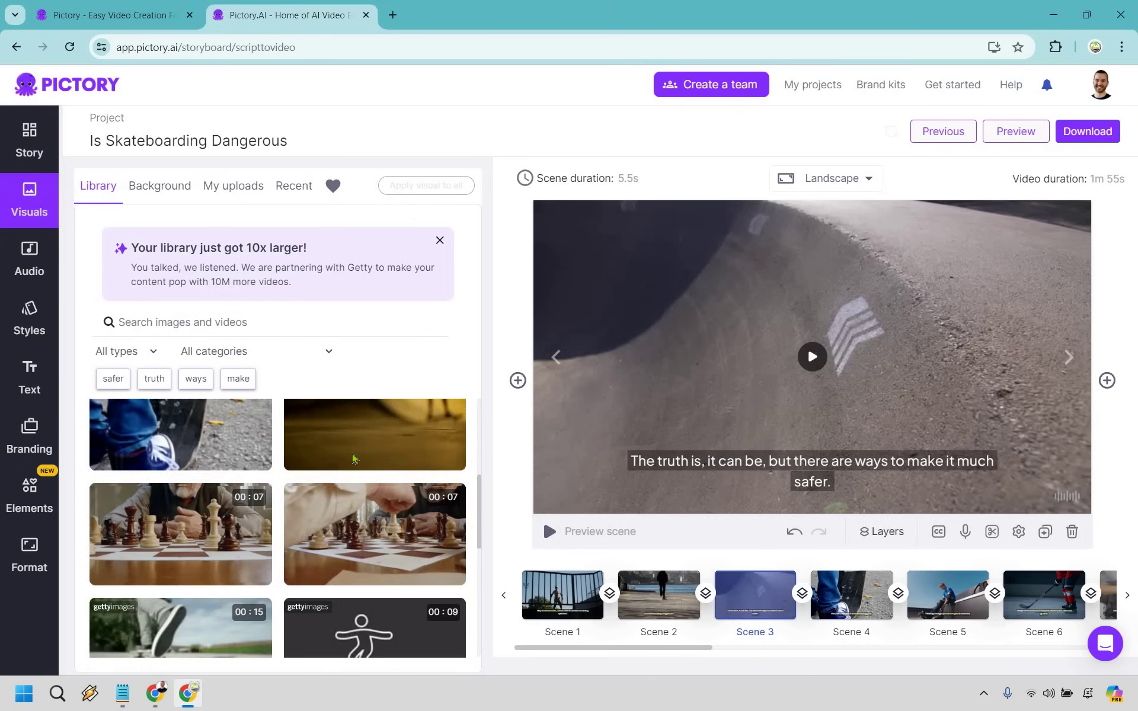
pyautogui.scroll(-2, 353, 458)
pyautogui.scroll(5, 353, 459)
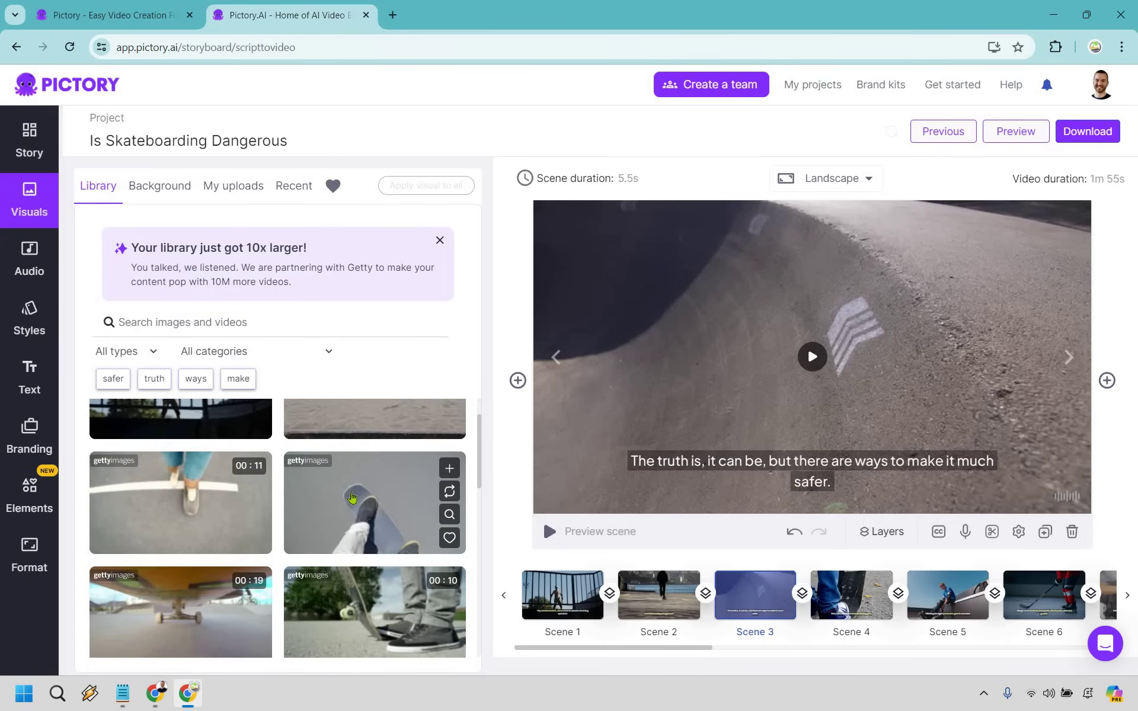
pyautogui.click(352, 499)
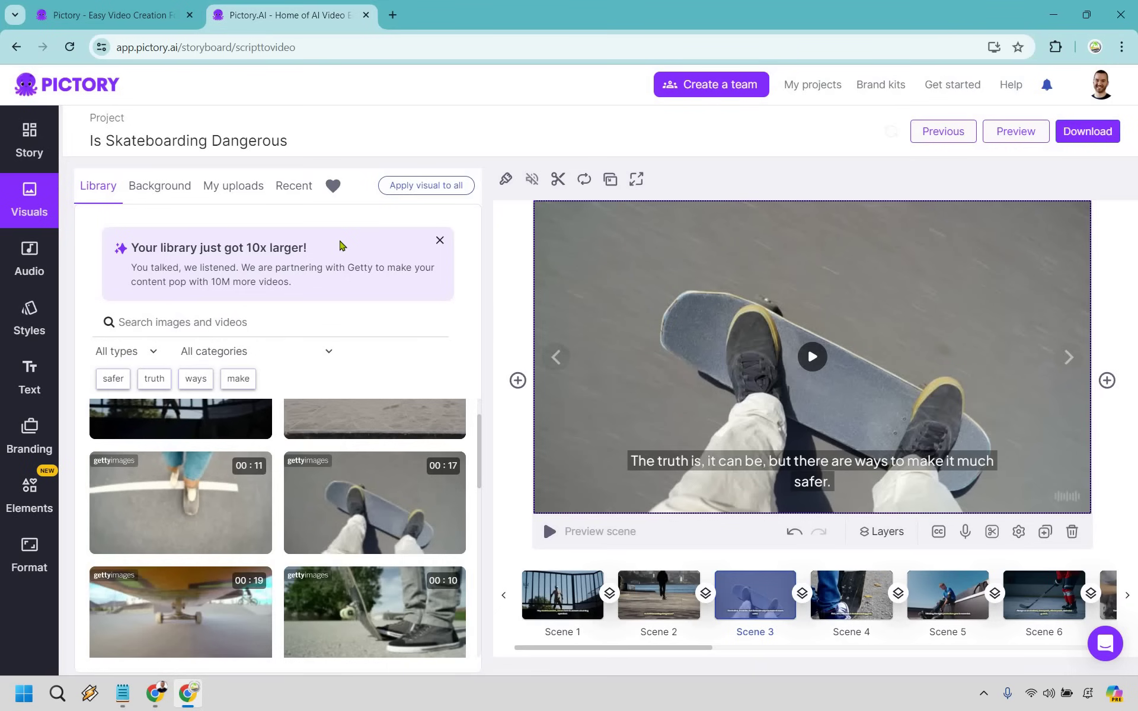
# Step: Give Scene 5 the skateboard-ramp clip from a 'skateboard helmet' search, then show background music
pyautogui.click(848, 596)
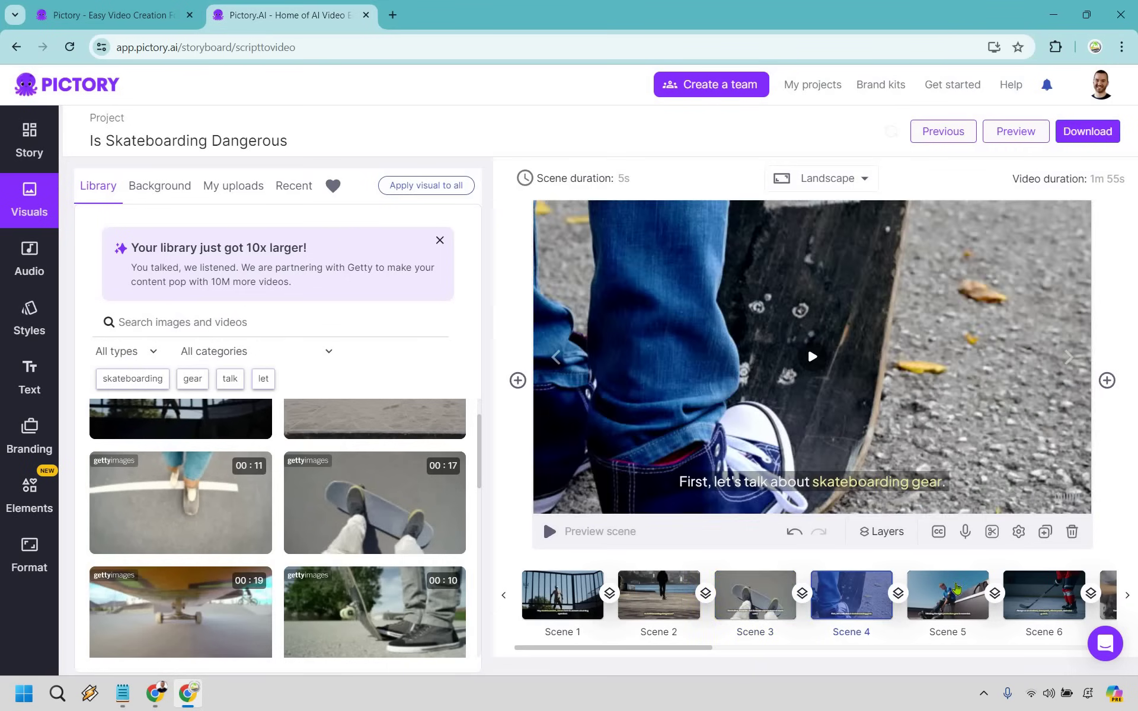
pyautogui.click(955, 591)
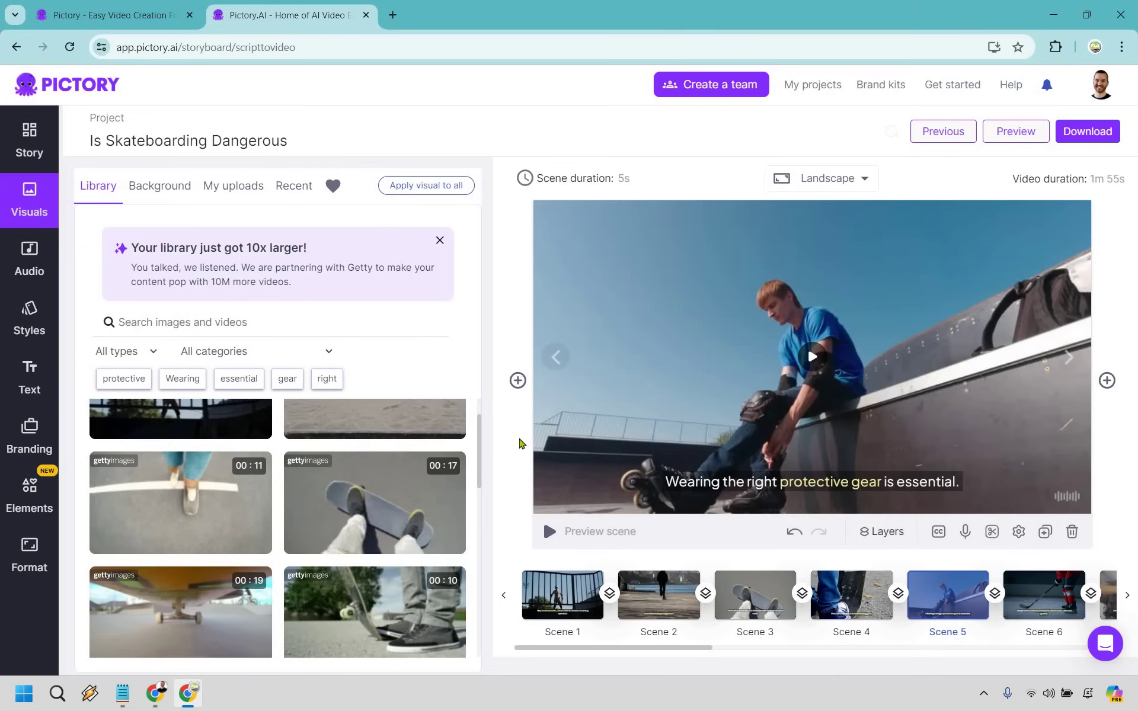
pyautogui.scroll(-2, 369, 435)
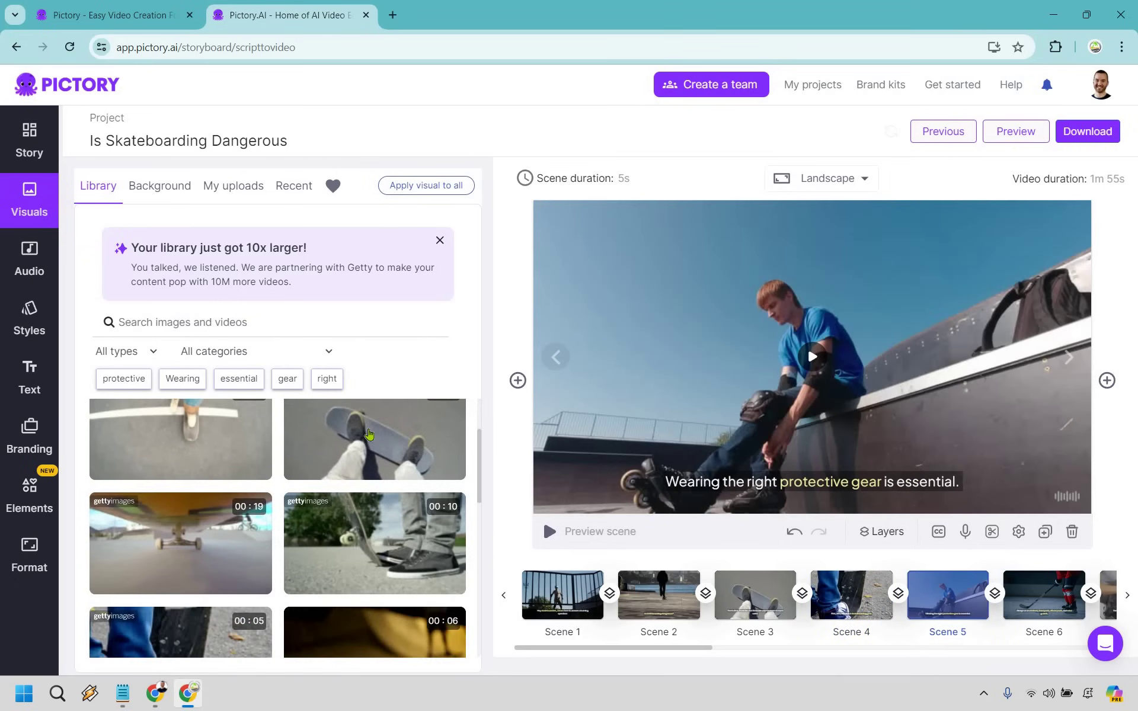
pyautogui.scroll(-3, 369, 434)
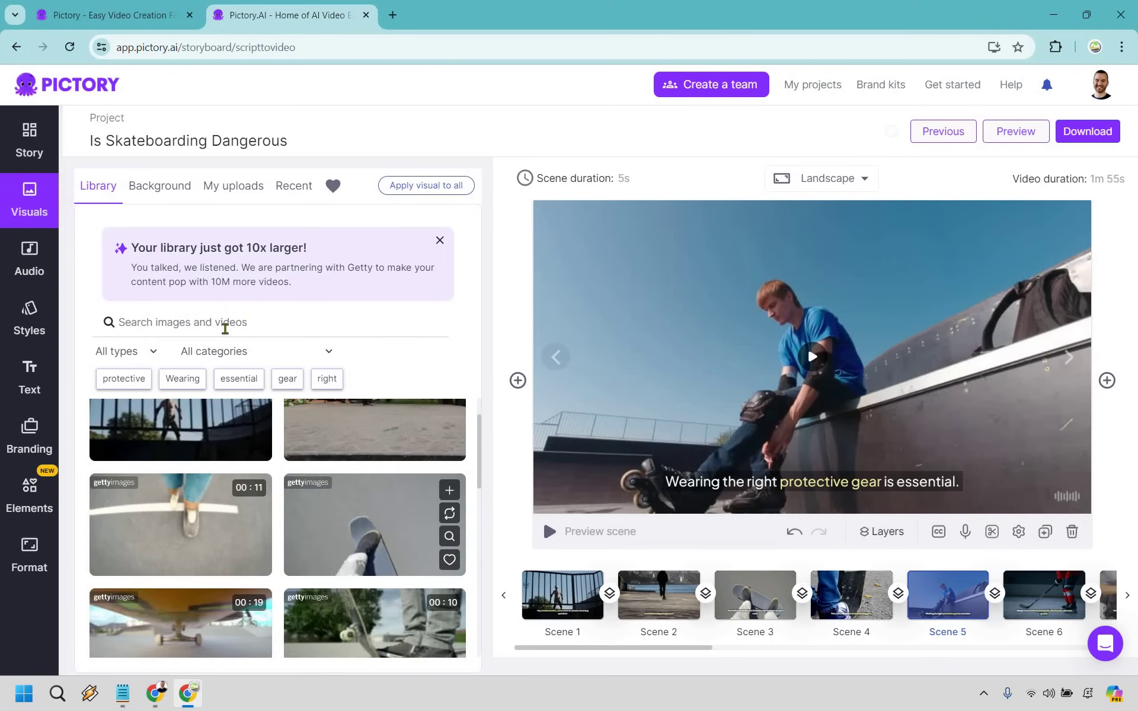
pyautogui.write('skateboard')
pyautogui.press('Return')
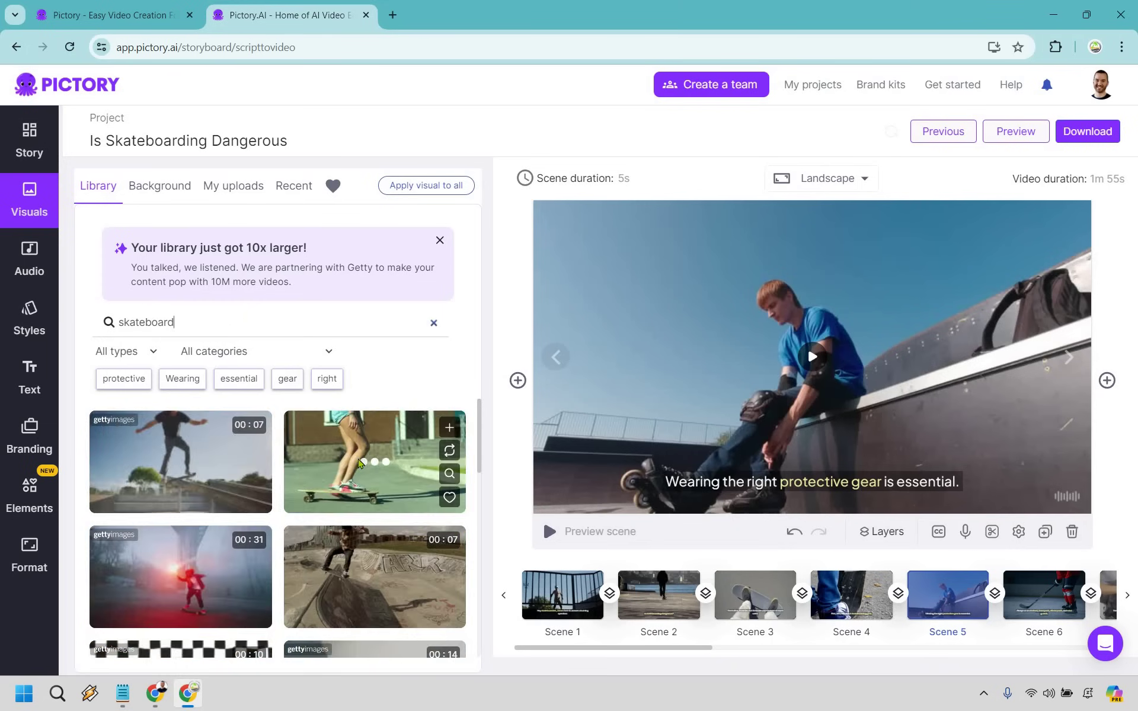
pyautogui.click(246, 331)
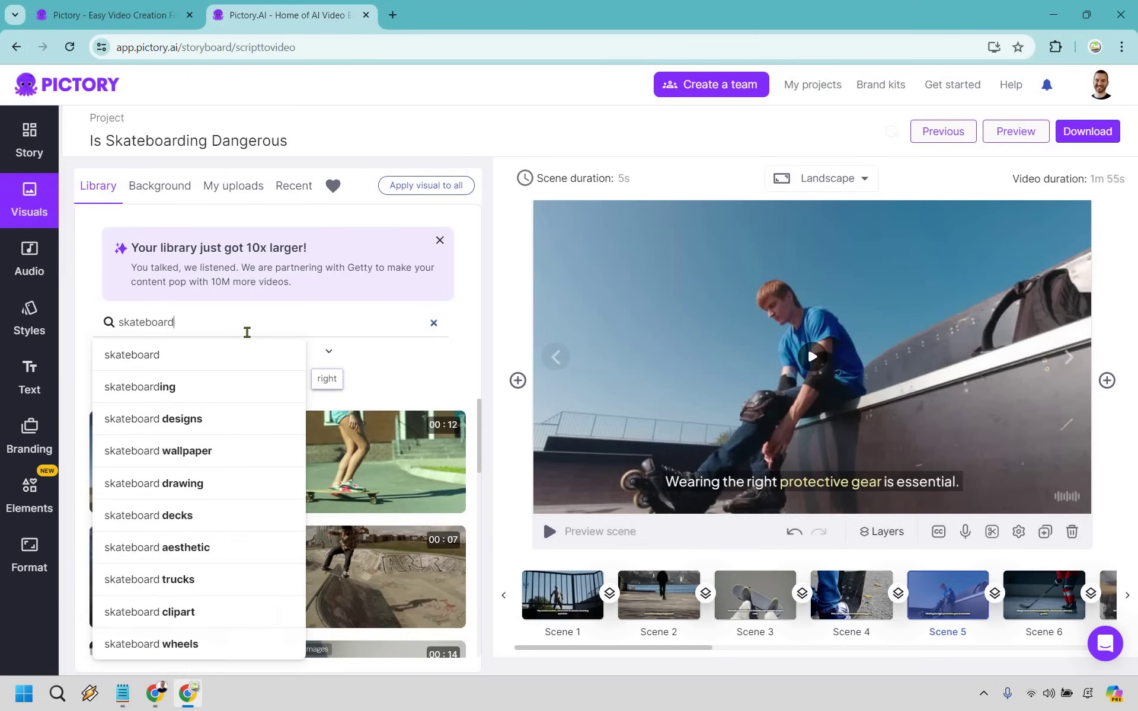
pyautogui.write(' hel')
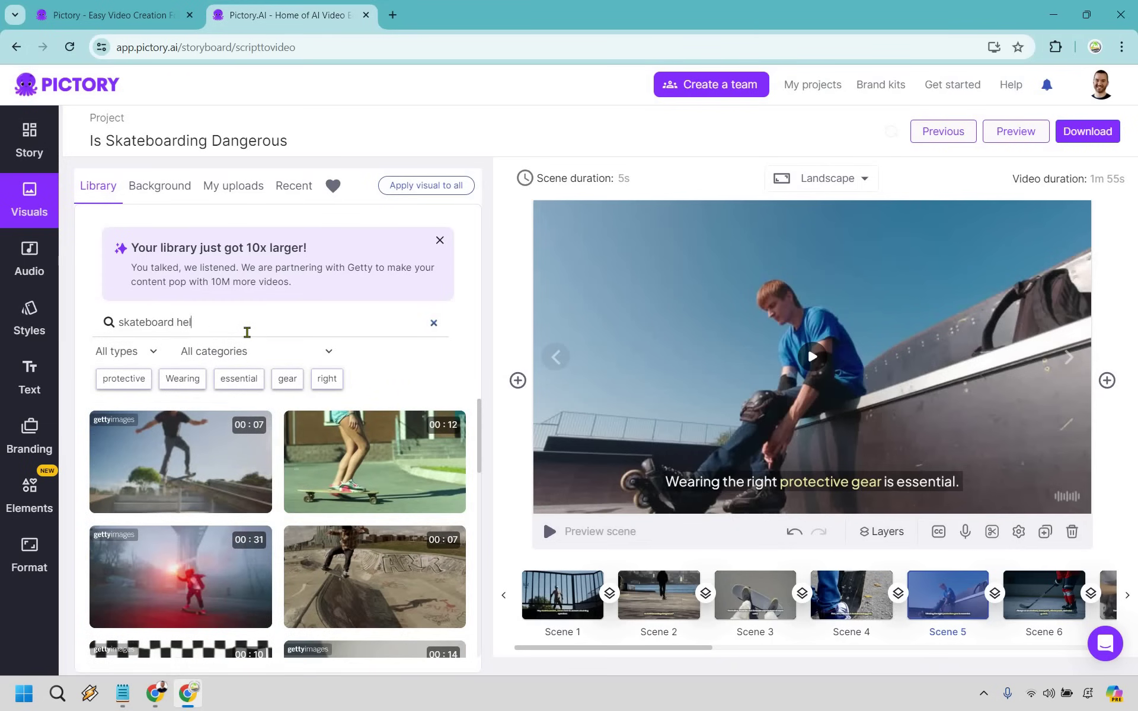
pyautogui.write('met')
pyautogui.press('Return')
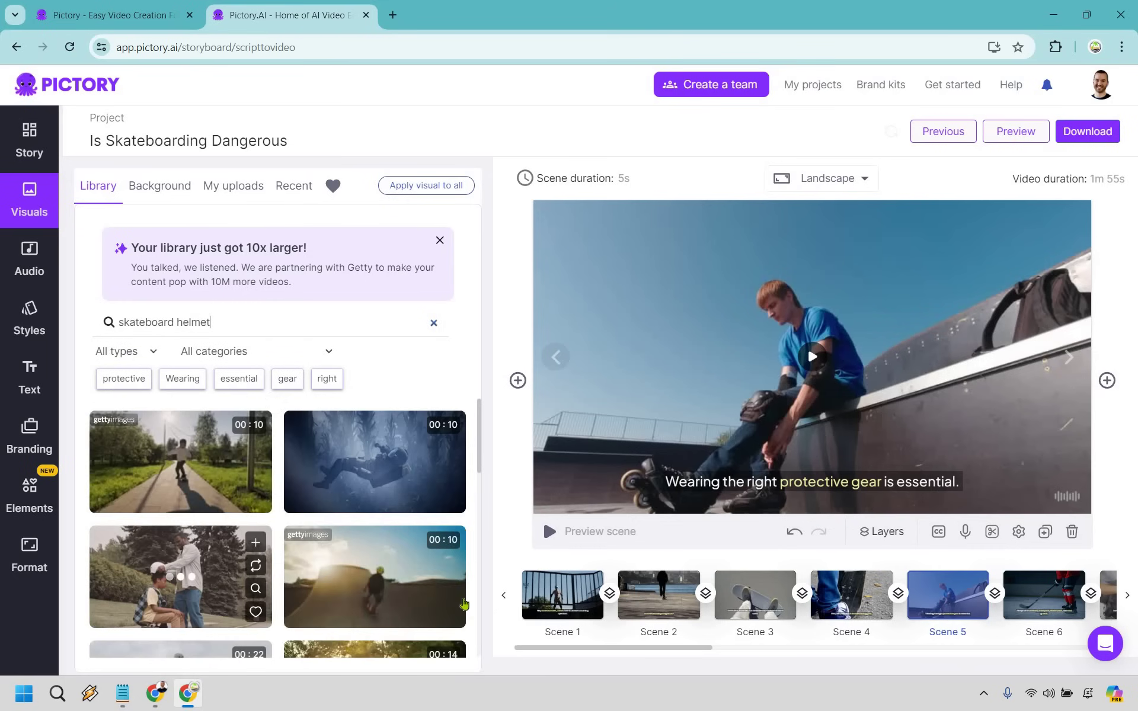
pyautogui.click(373, 594)
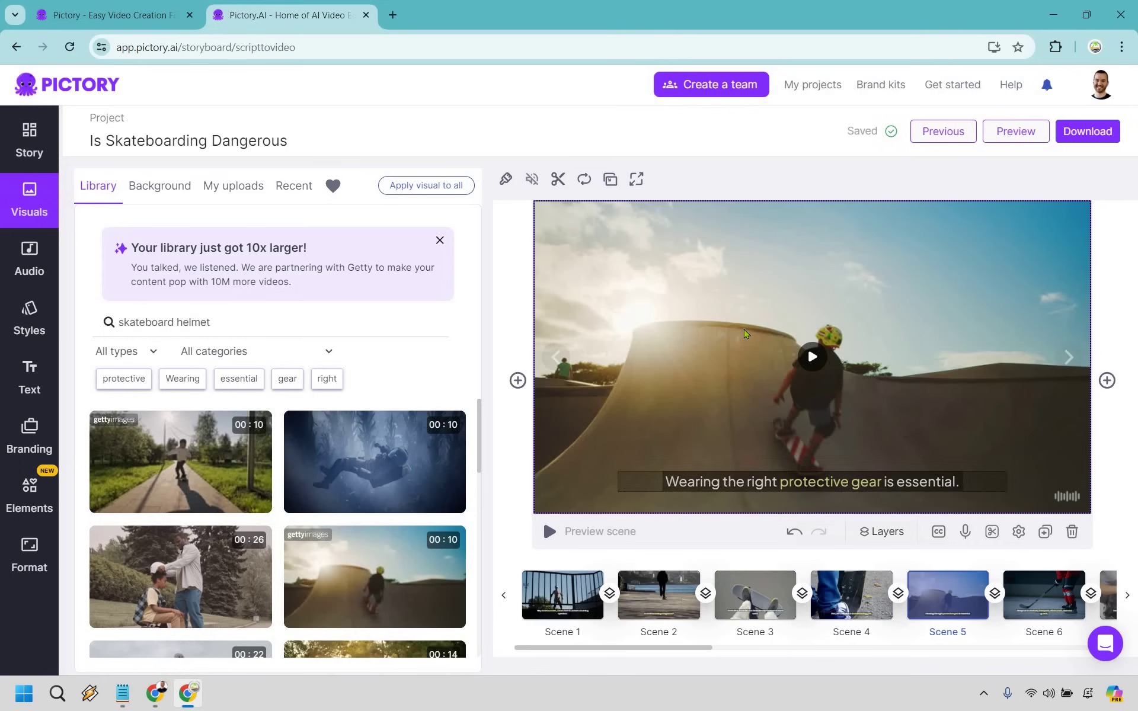
pyautogui.click(39, 277)
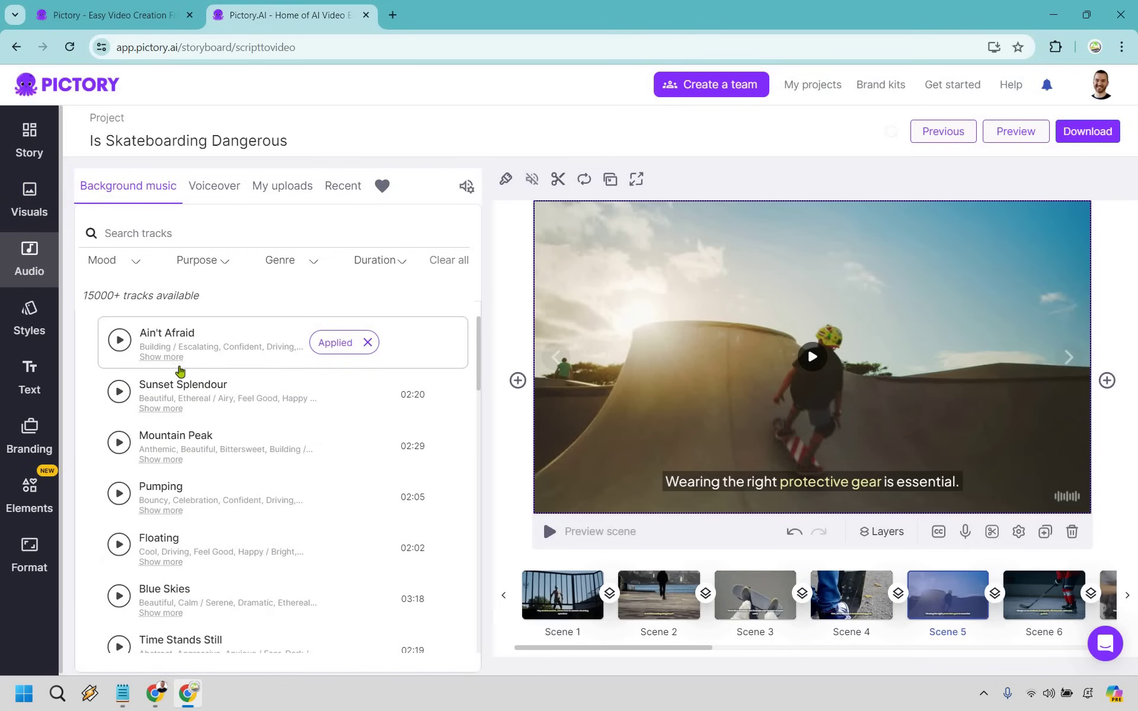
pyautogui.moveTo(283, 343)
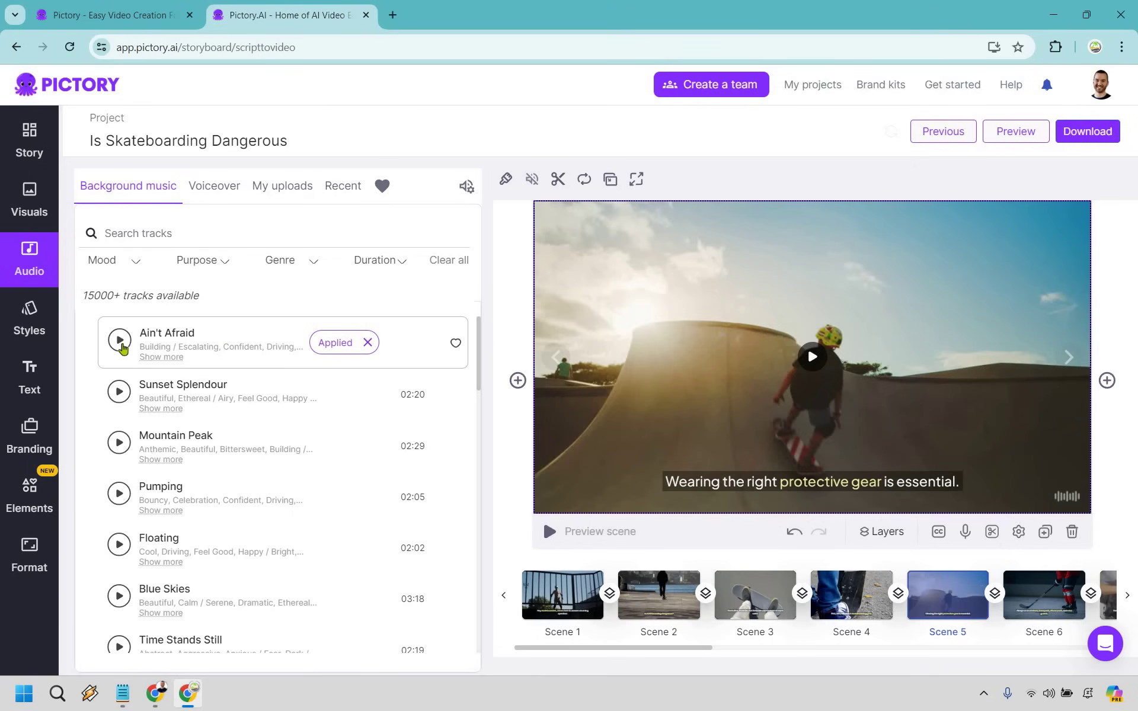
# Step: Preview the Ain't Afraid background track and remove it from the video
pyautogui.click(121, 345)
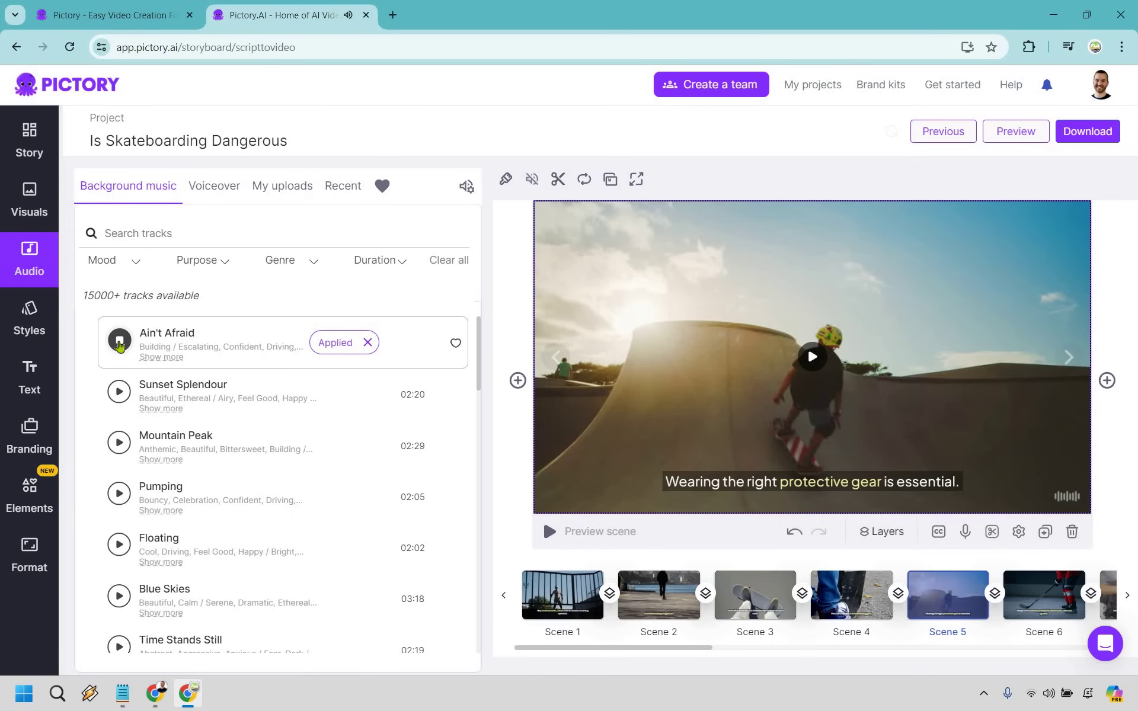
pyautogui.click(121, 345)
pyautogui.click(370, 346)
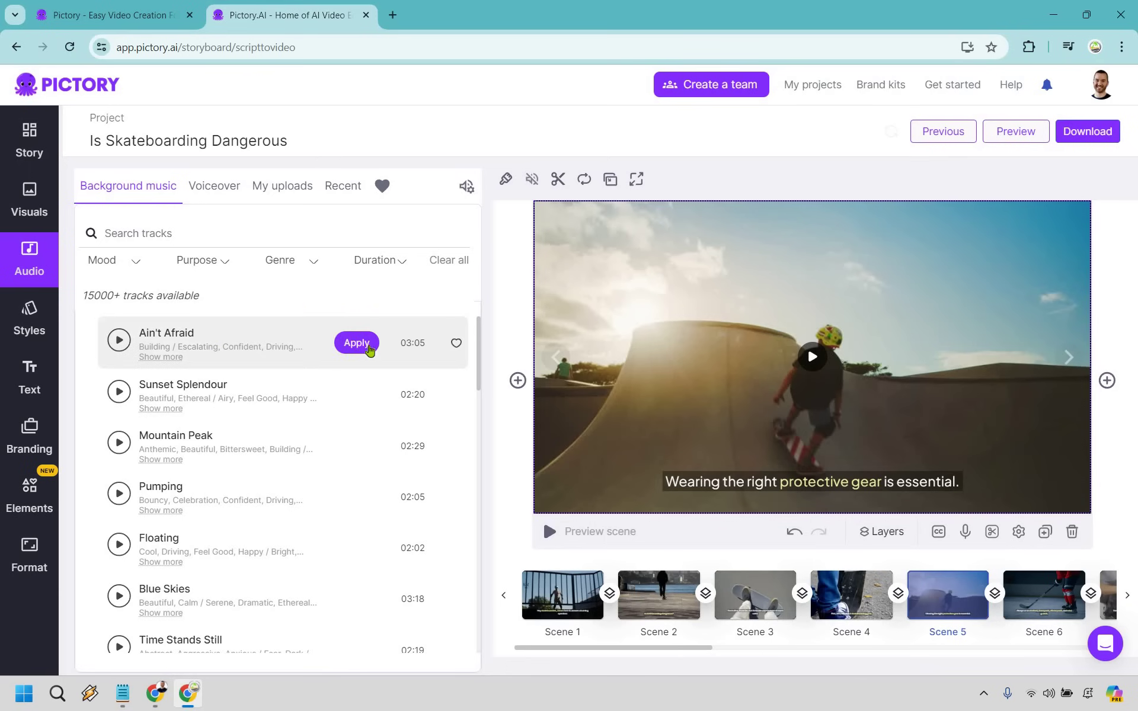
# Step: Sample the Adam, Harrison, Jack, James and Josh voices, apply Josh, and preview the scene
pyautogui.click(221, 190)
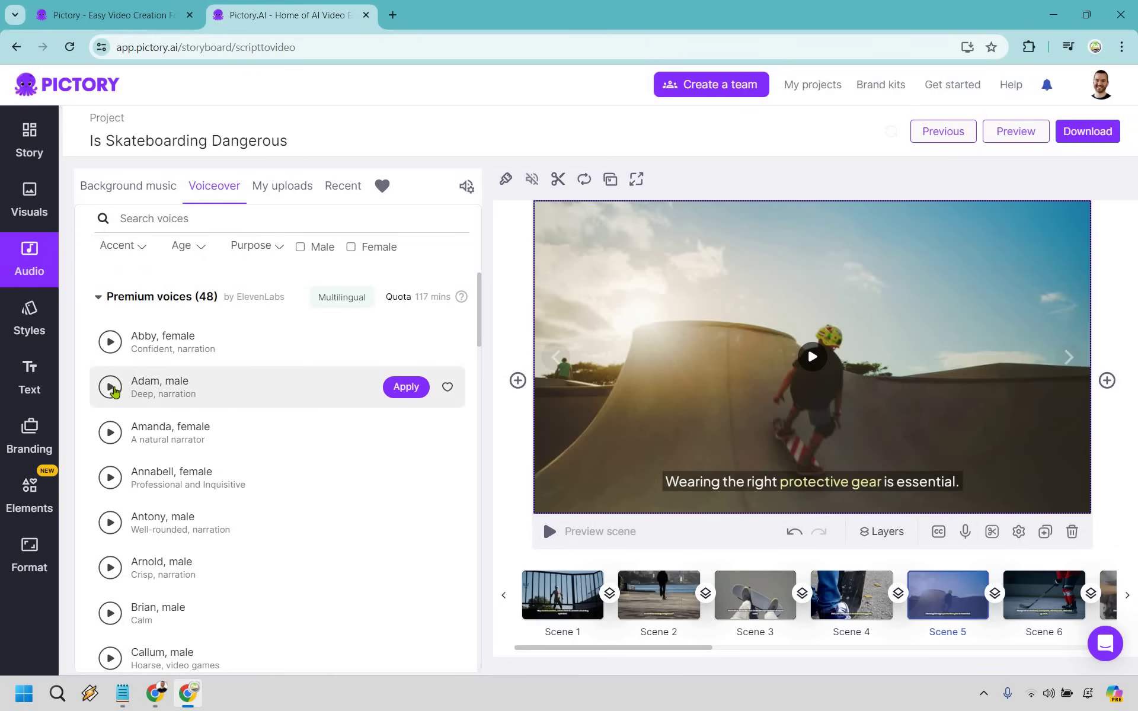
pyautogui.click(110, 388)
pyautogui.scroll(-2, 291, 425)
pyautogui.scroll(-3, 292, 425)
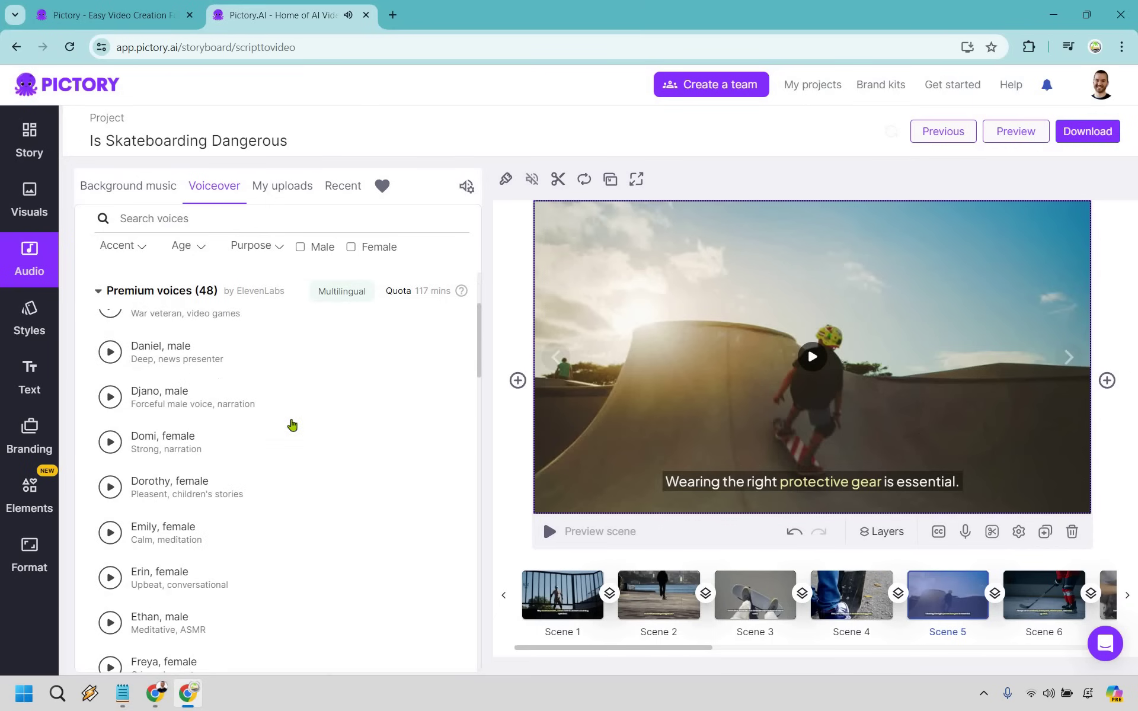
pyautogui.scroll(-2, 293, 424)
pyautogui.scroll(-1, 282, 433)
pyautogui.scroll(-2, 282, 432)
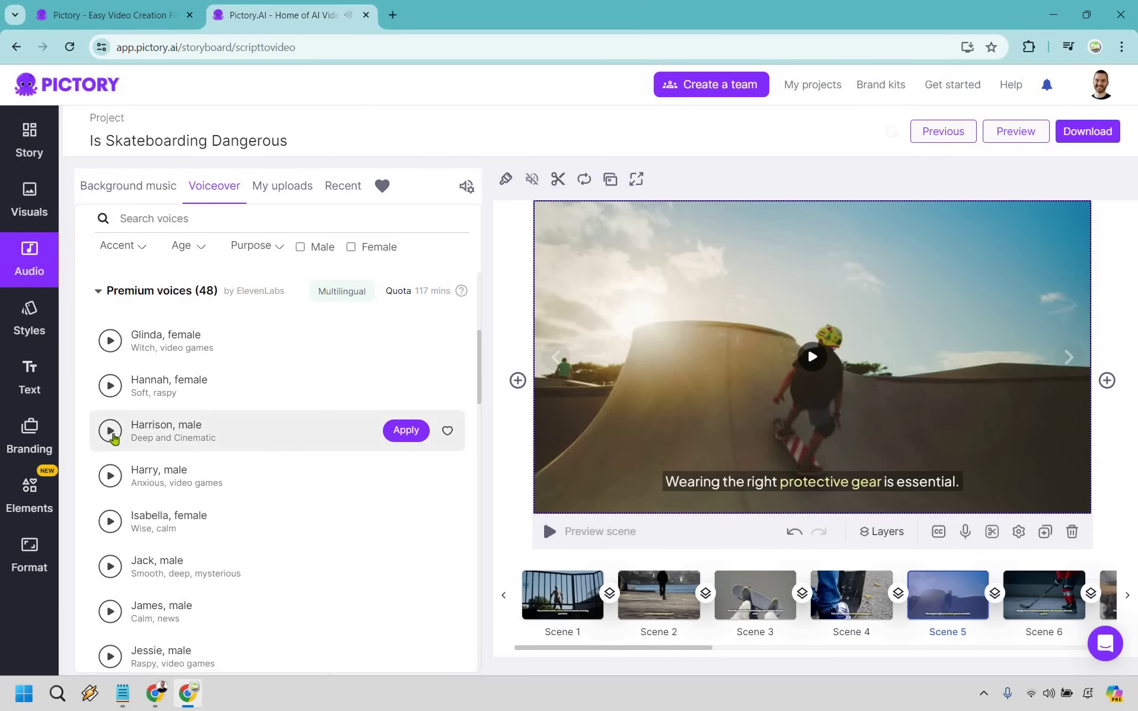
pyautogui.click(111, 432)
pyautogui.click(110, 567)
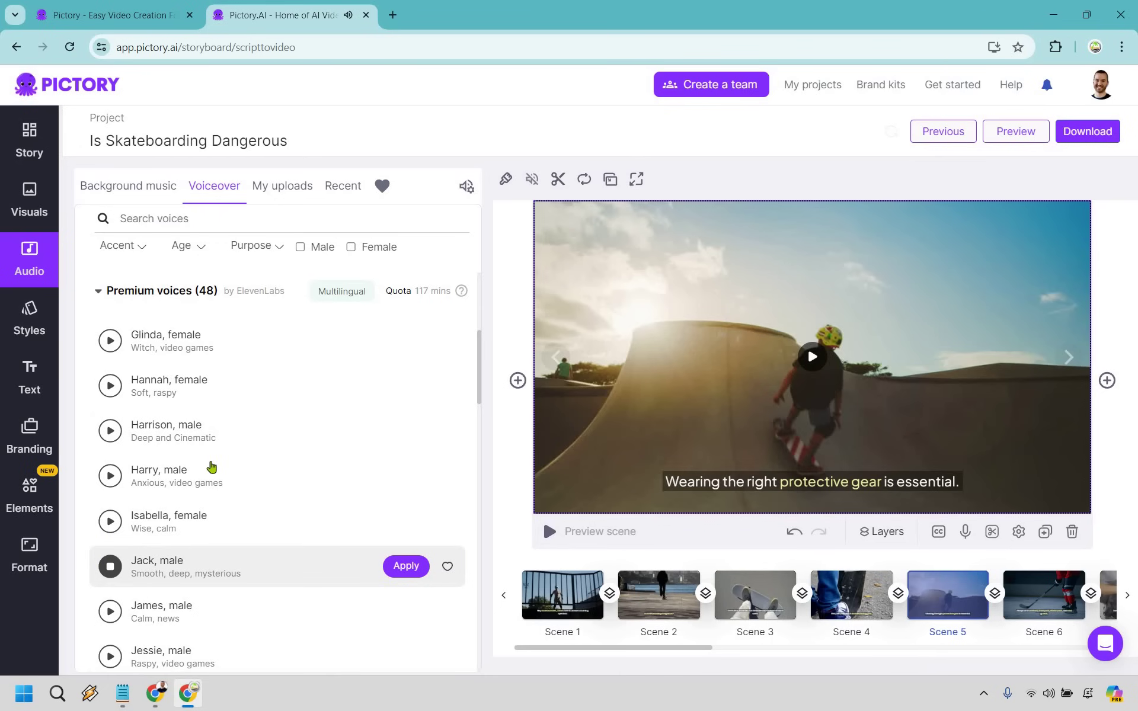
pyautogui.scroll(-3, 112, 476)
pyautogui.click(111, 463)
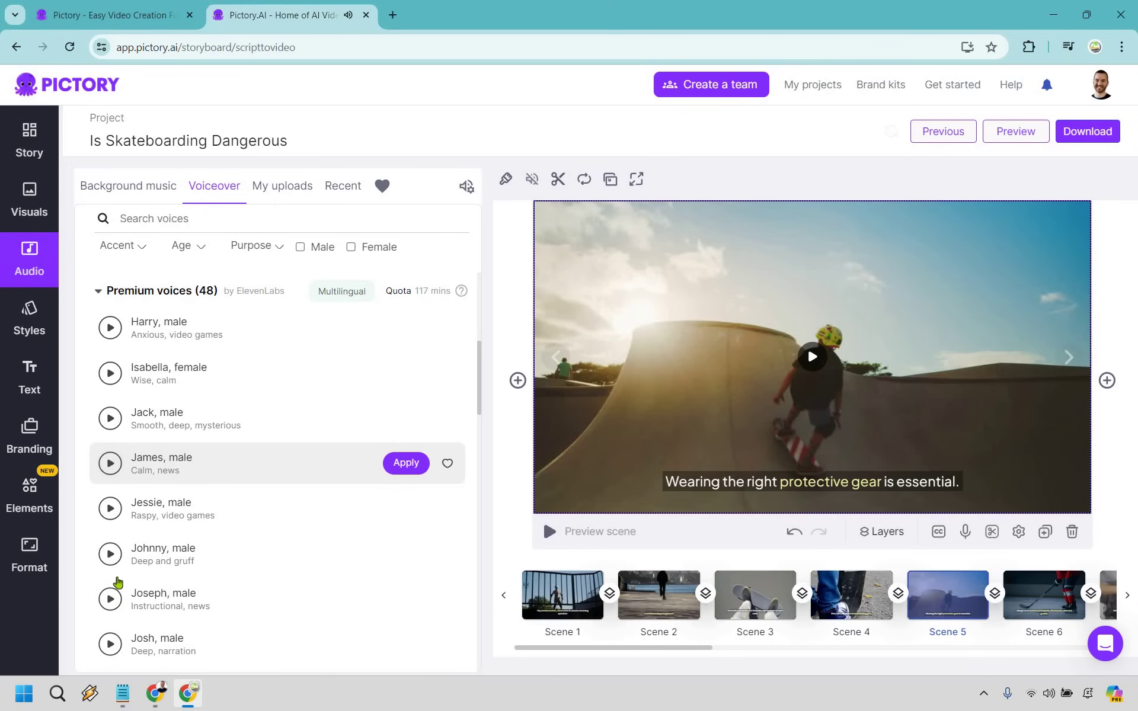
pyautogui.scroll(-2, 112, 581)
pyautogui.click(110, 570)
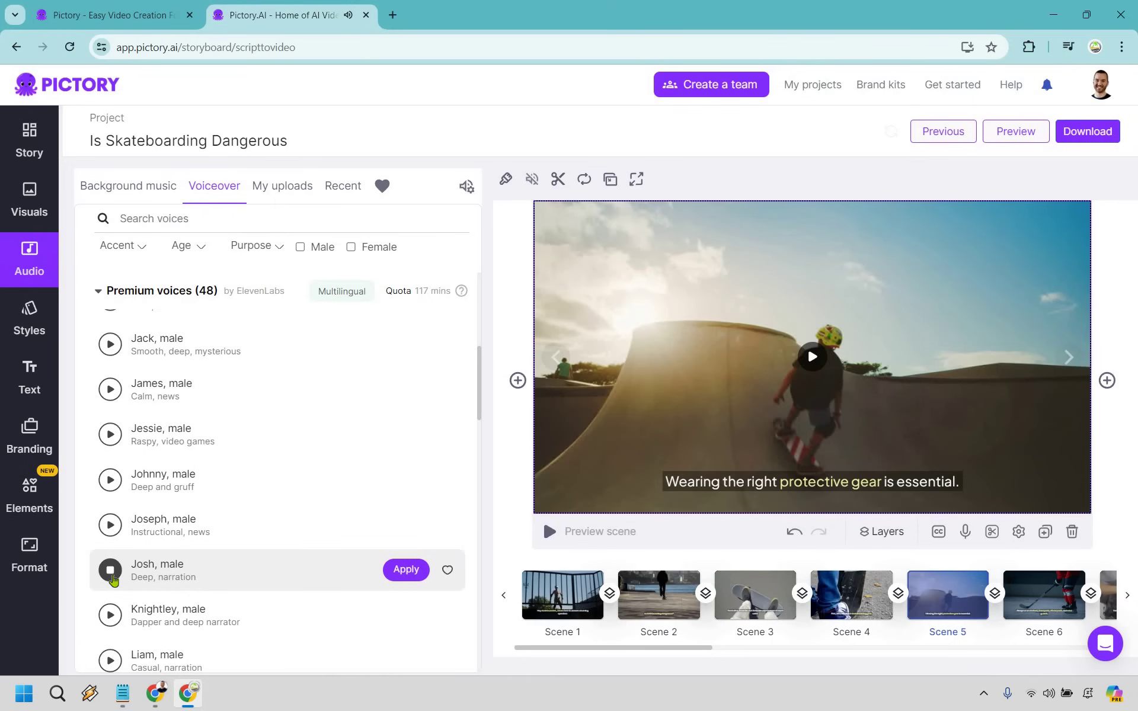
pyautogui.click(407, 571)
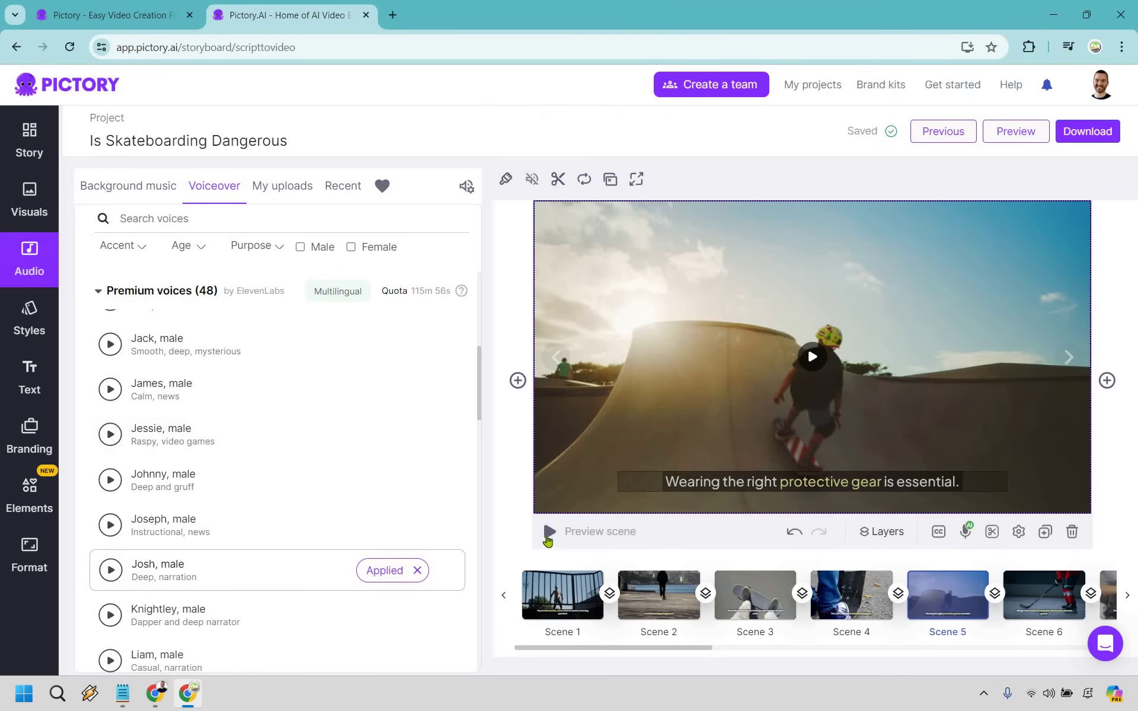
pyautogui.click(548, 533)
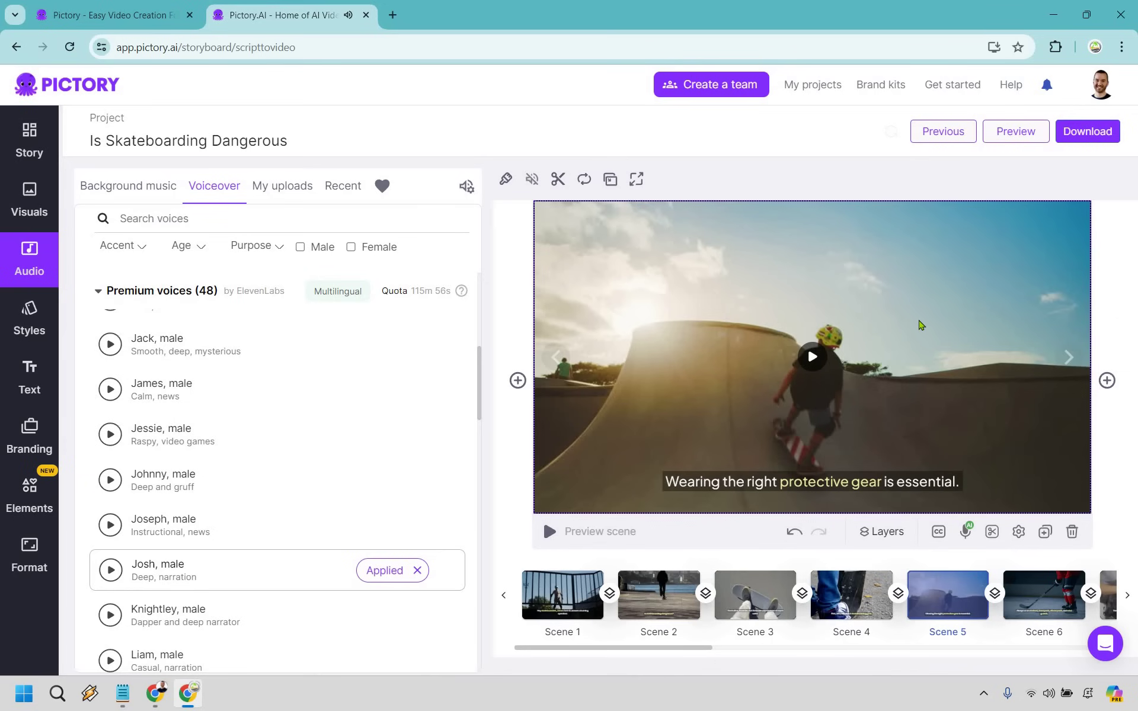
# Step: Remove Scene 5's AI voice-over and apply a newly recorded 2-second voice clip
pyautogui.click(967, 532)
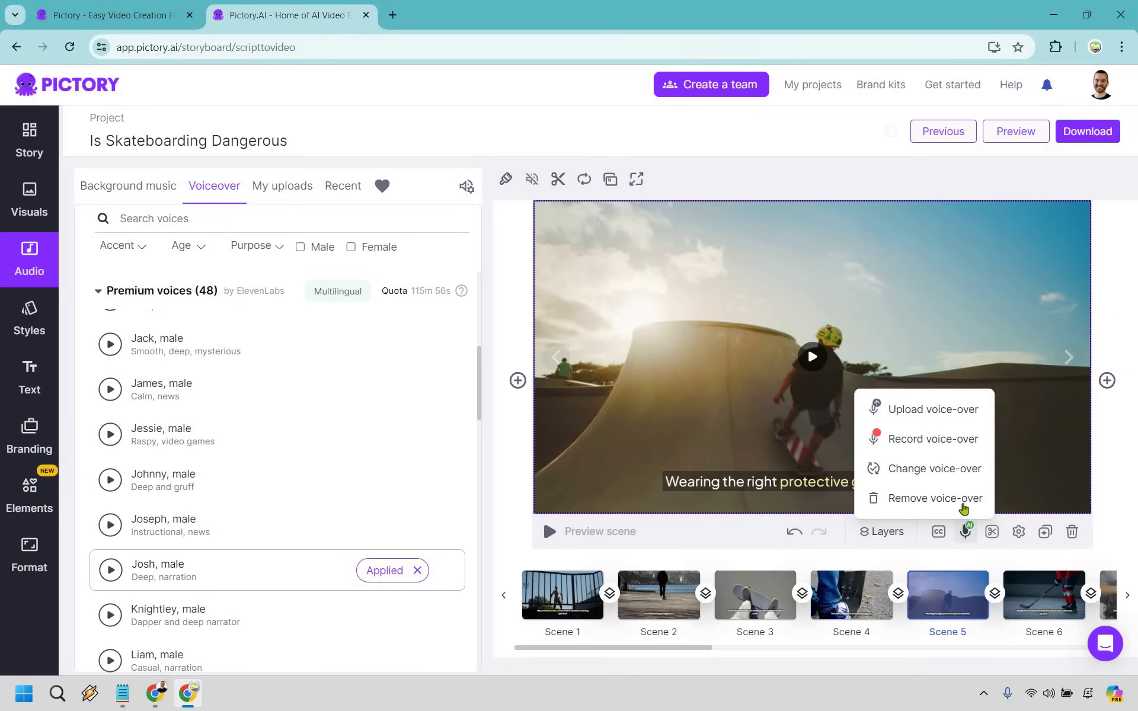
pyautogui.click(935, 498)
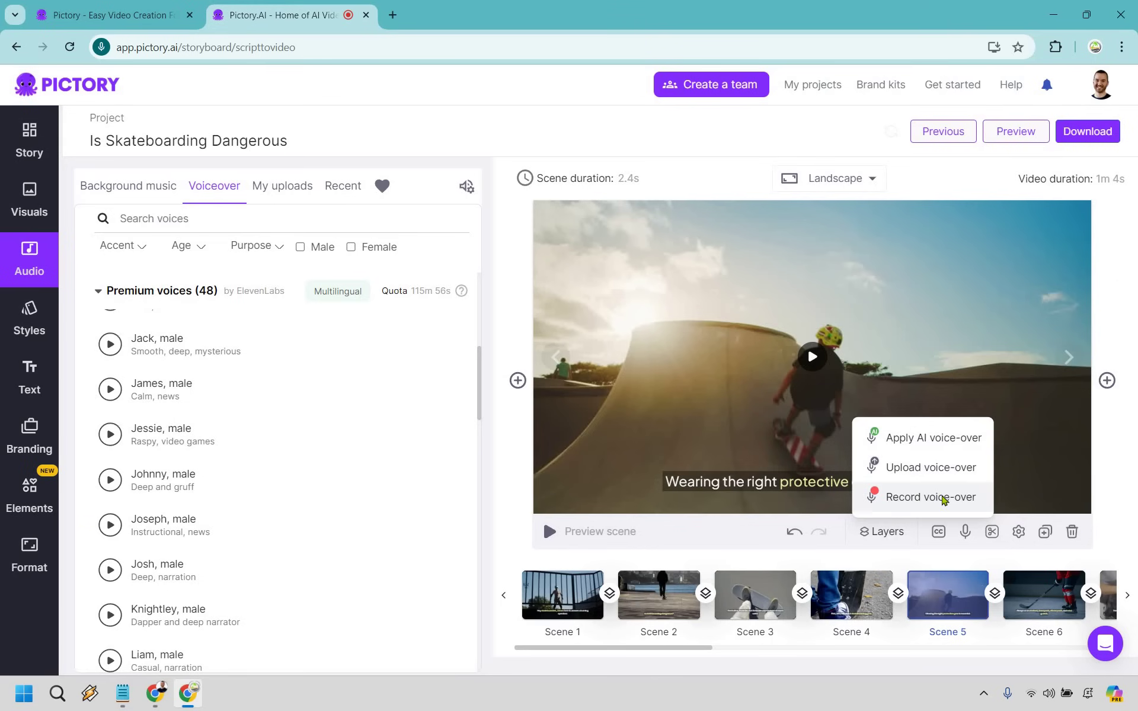
pyautogui.click(944, 500)
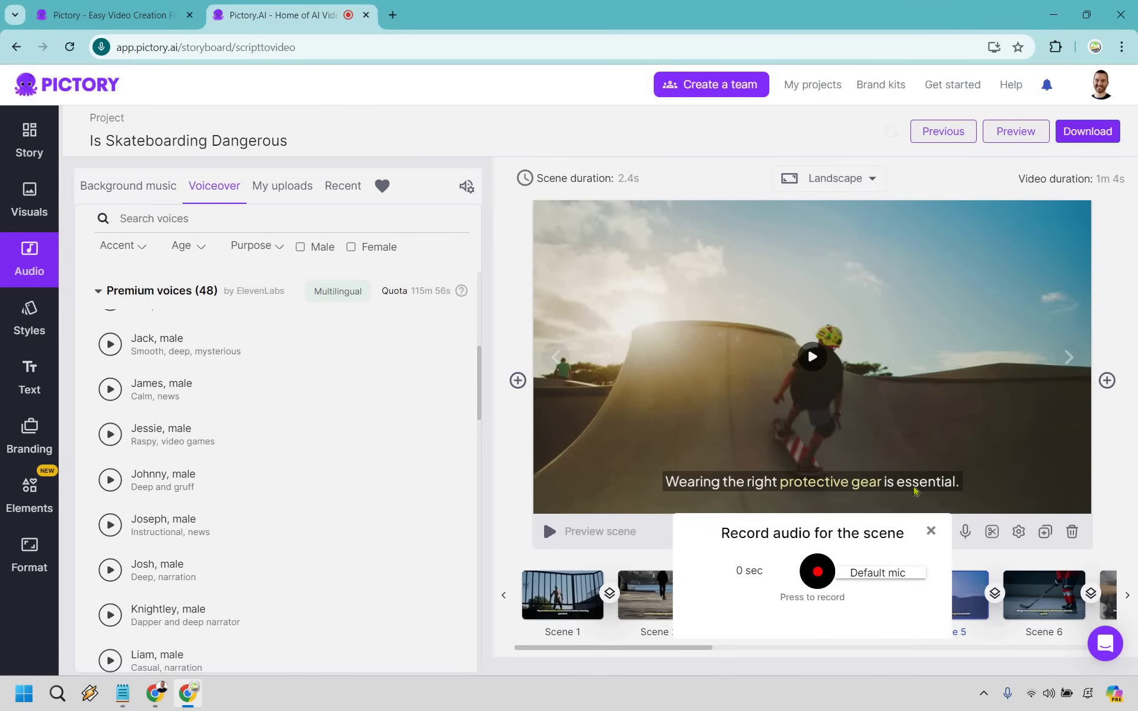
pyautogui.click(817, 572)
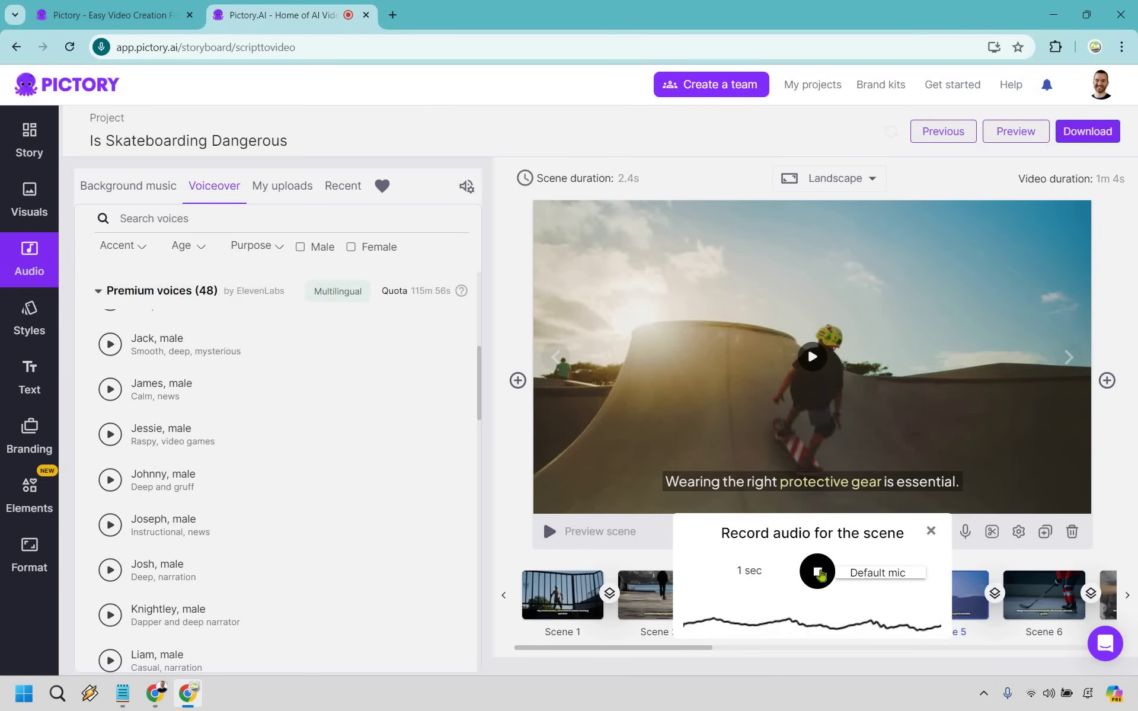
pyautogui.click(818, 573)
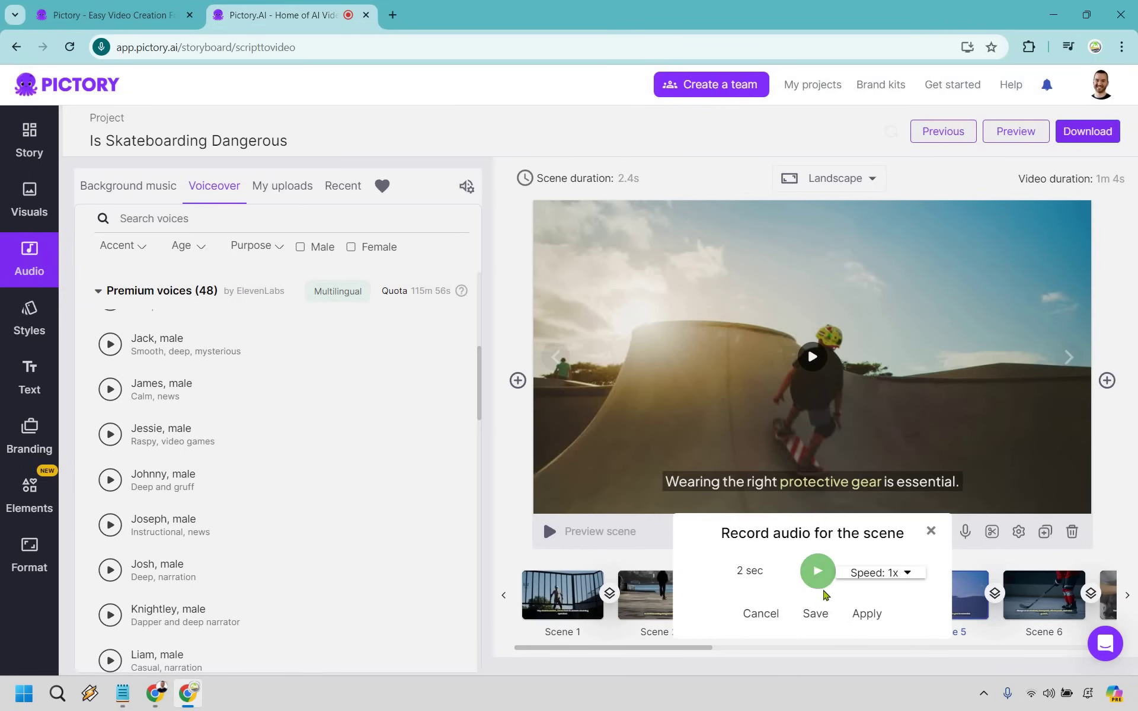
pyautogui.click(863, 616)
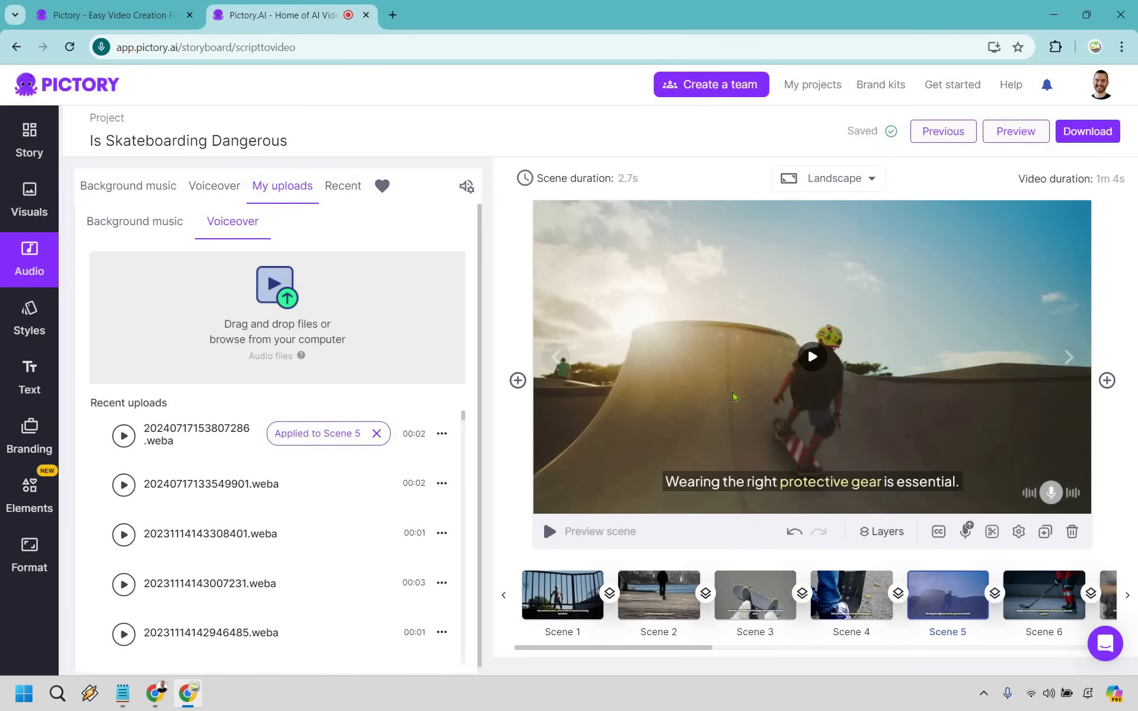
# Step: Play Scene 5 with the recorded voice, then return to the Visuals library
pyautogui.click(550, 531)
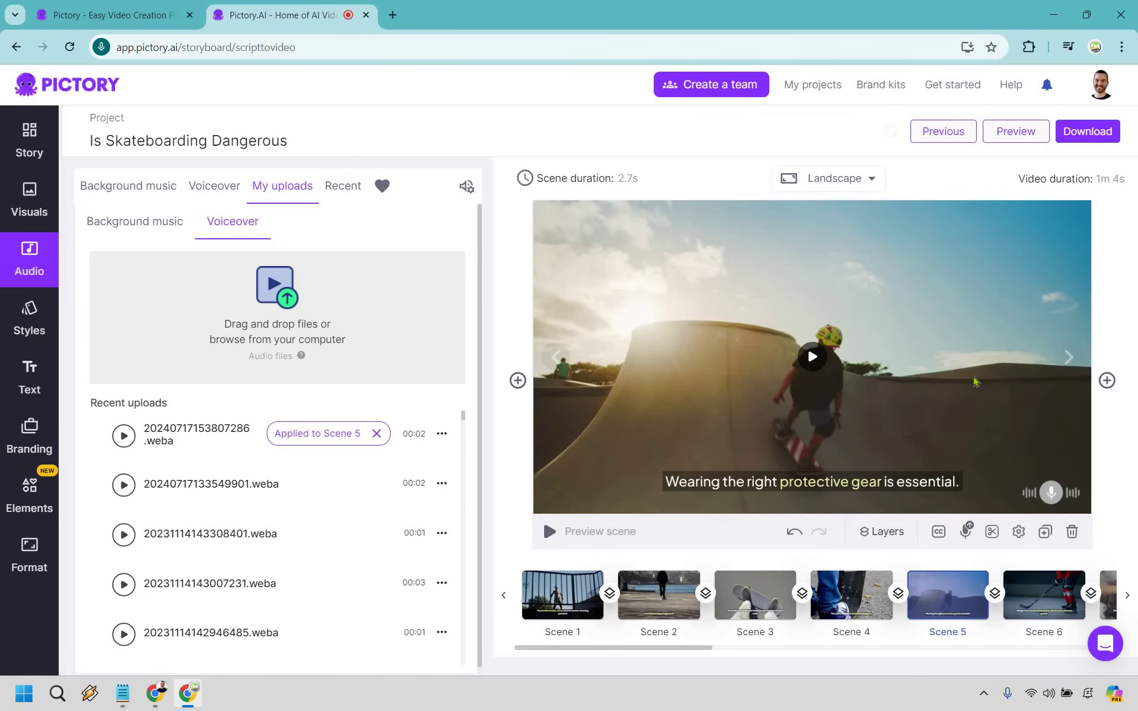
pyautogui.click(35, 143)
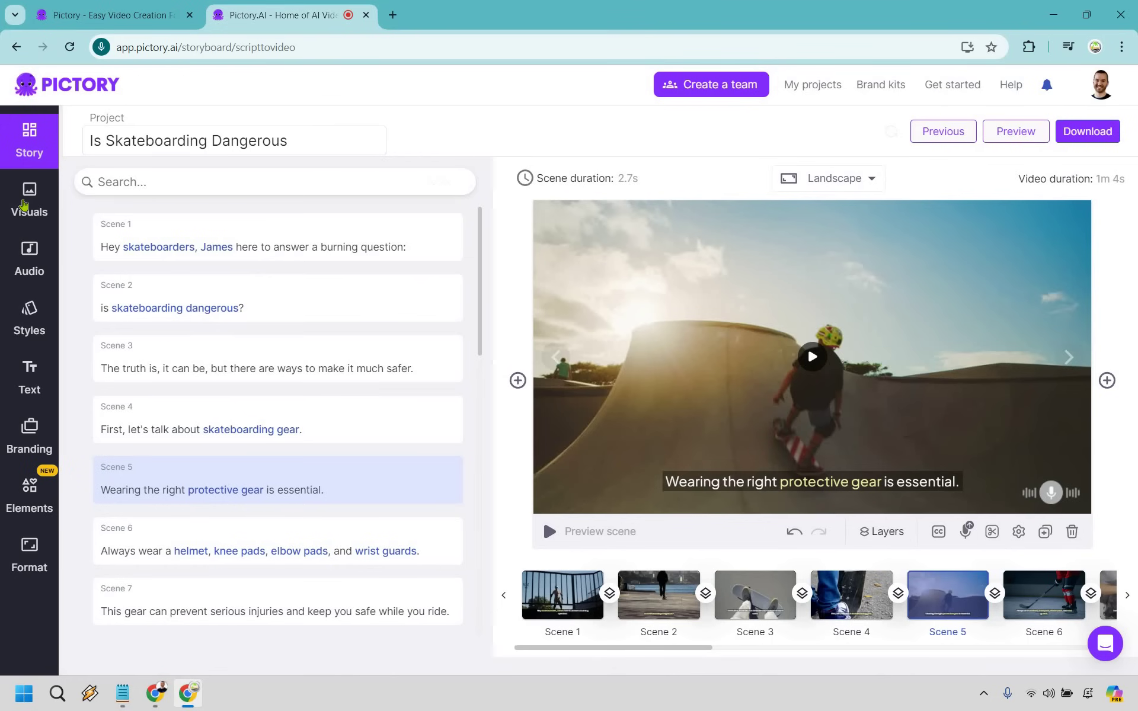
pyautogui.click(59, 199)
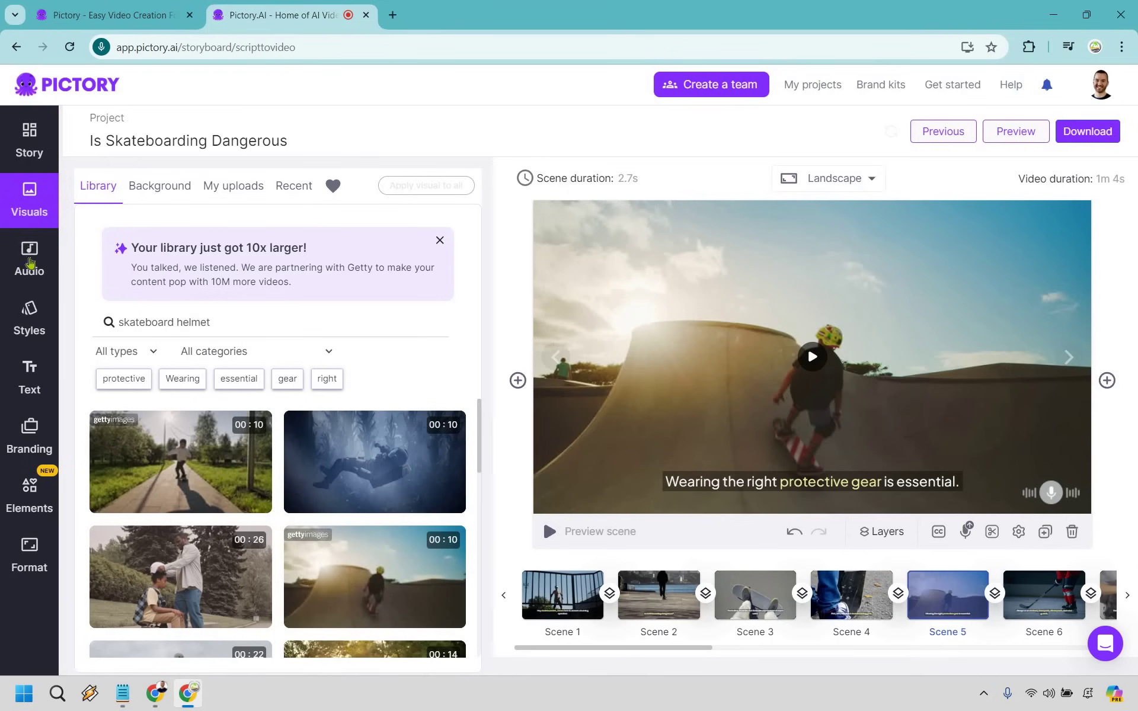
# Step: Try the Yellow caption style from the Styles library, then undo it
pyautogui.click(31, 332)
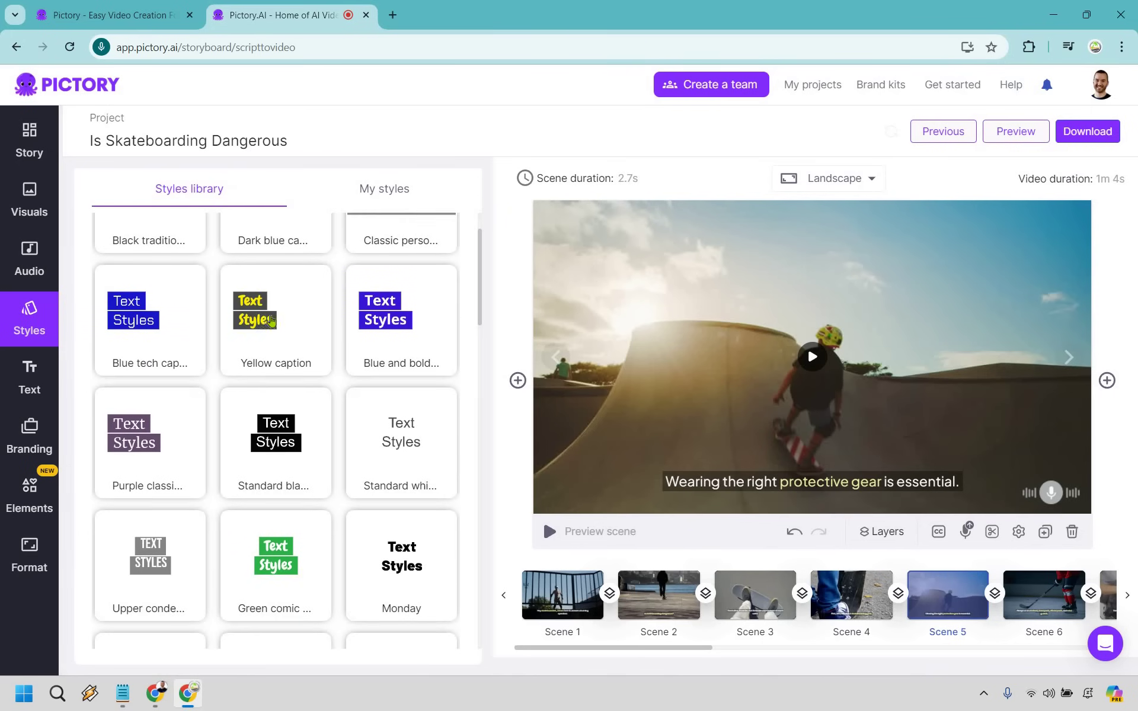
pyautogui.moveTo(276, 319)
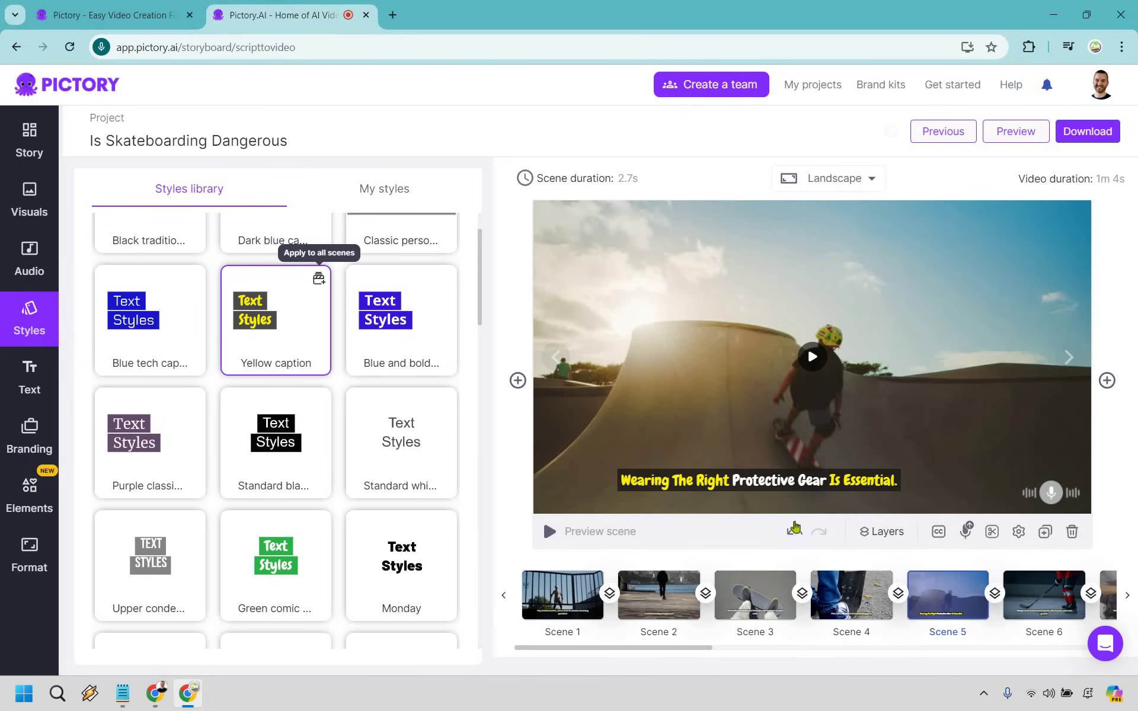
pyautogui.click(794, 534)
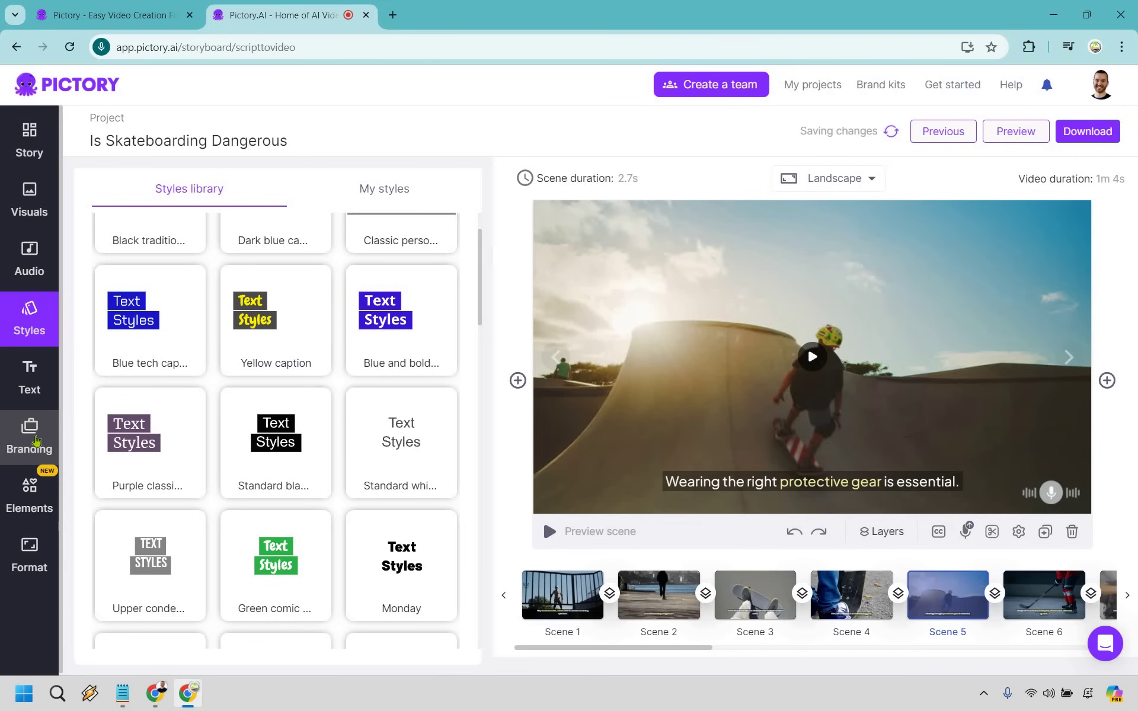
# Step: Select the Marketing Island brand under Branding and apply it to all scenes
pyautogui.click(37, 442)
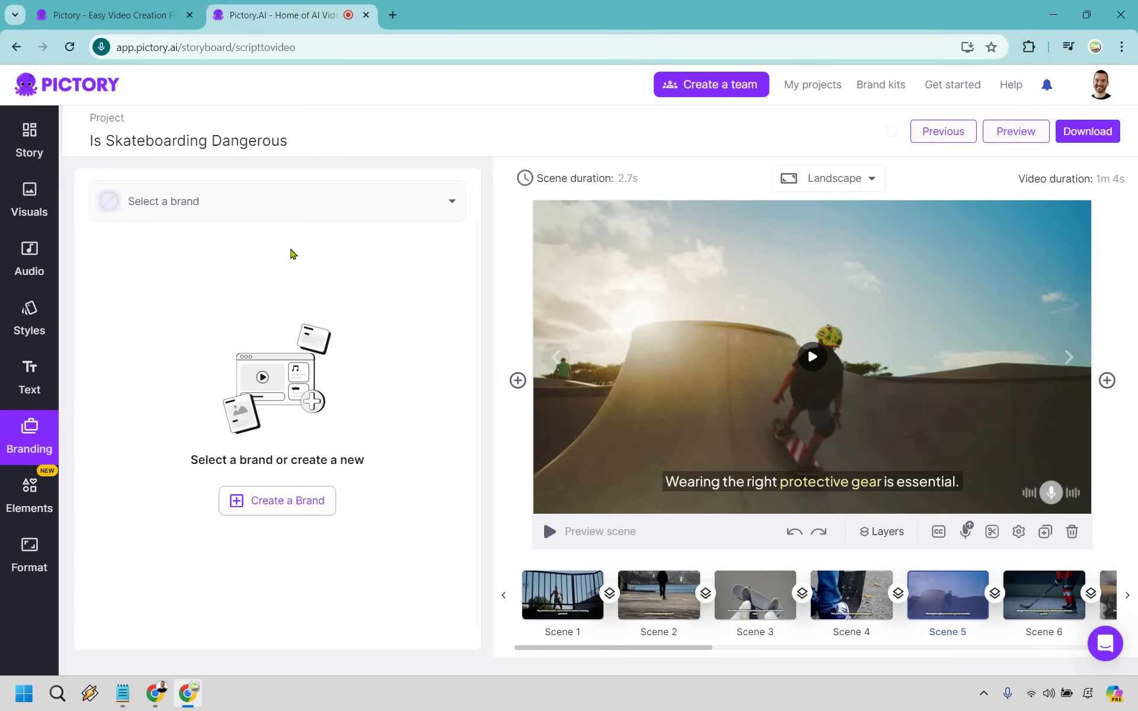
pyautogui.click(294, 205)
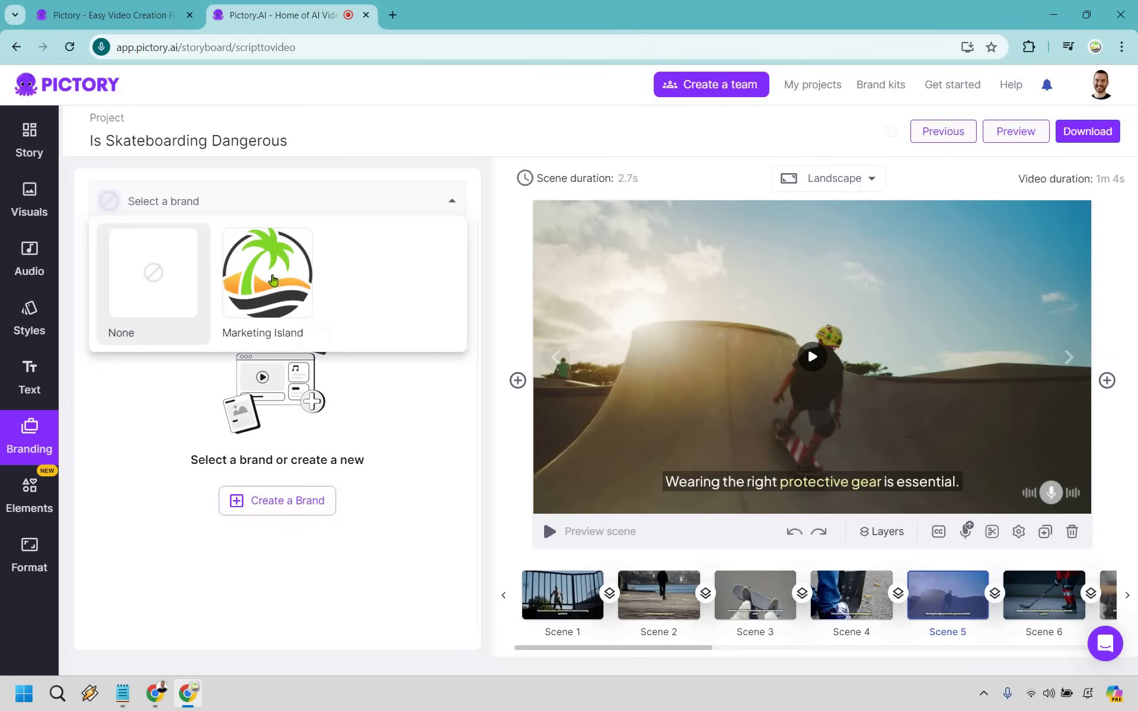
pyautogui.click(273, 279)
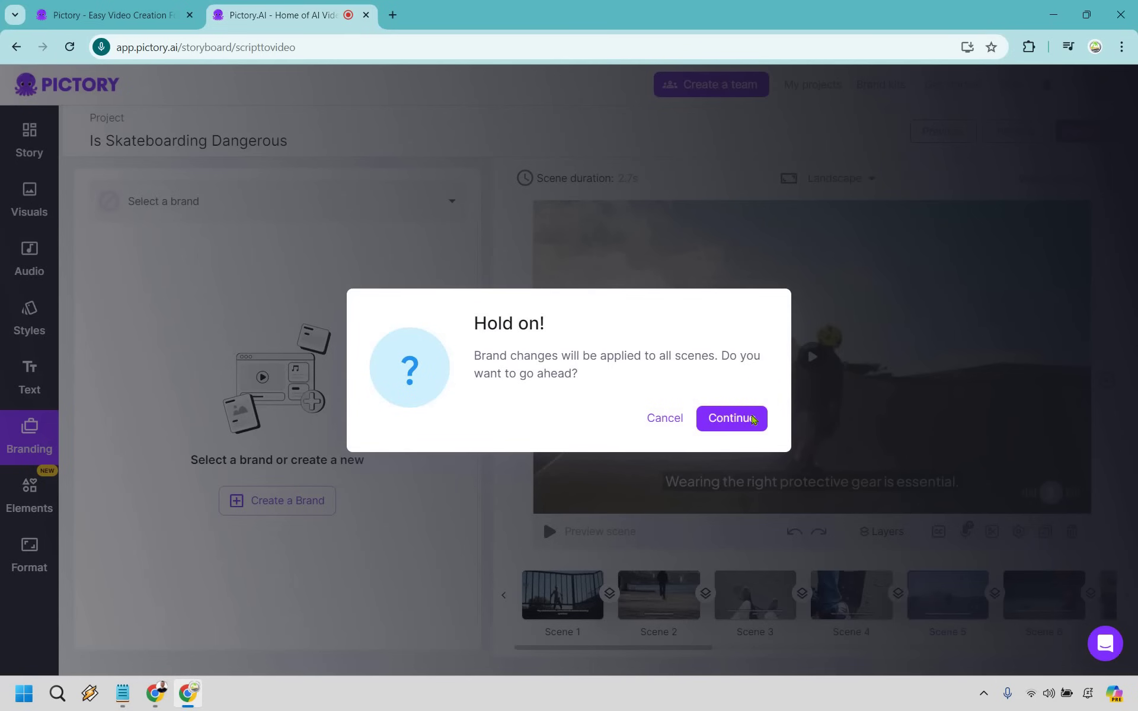
pyautogui.click(753, 420)
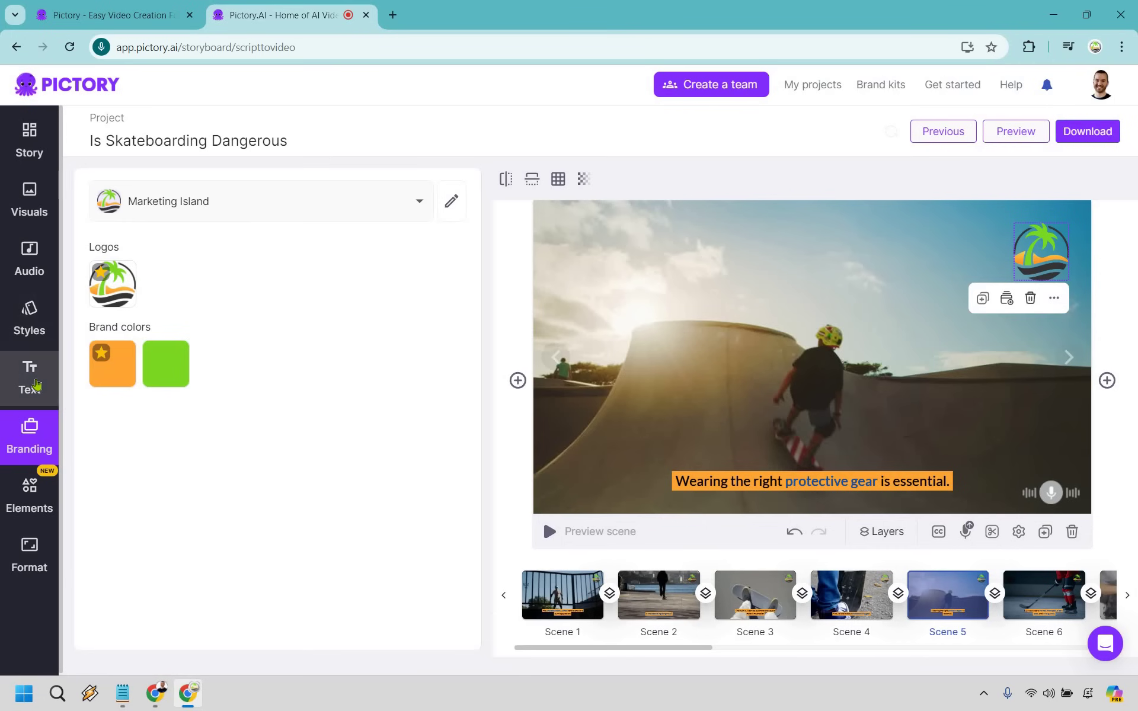
# Step: Add a Heading text box to scene 5, delete it, then show the Elements library
pyautogui.click(36, 384)
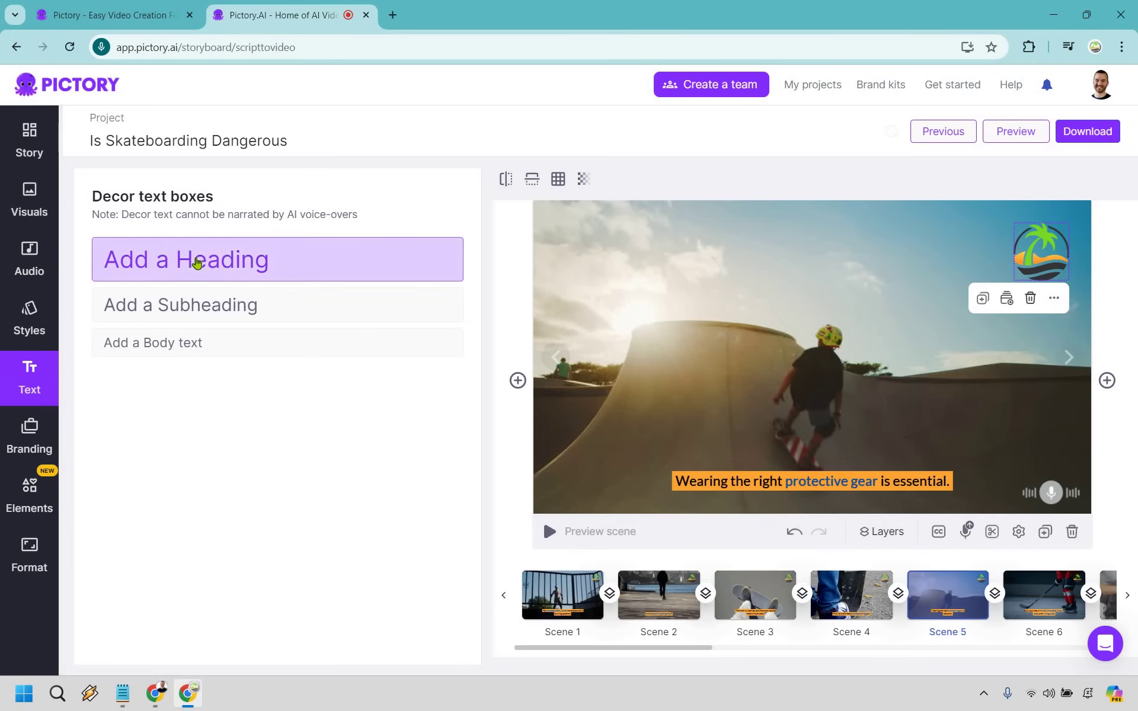
pyautogui.click(196, 261)
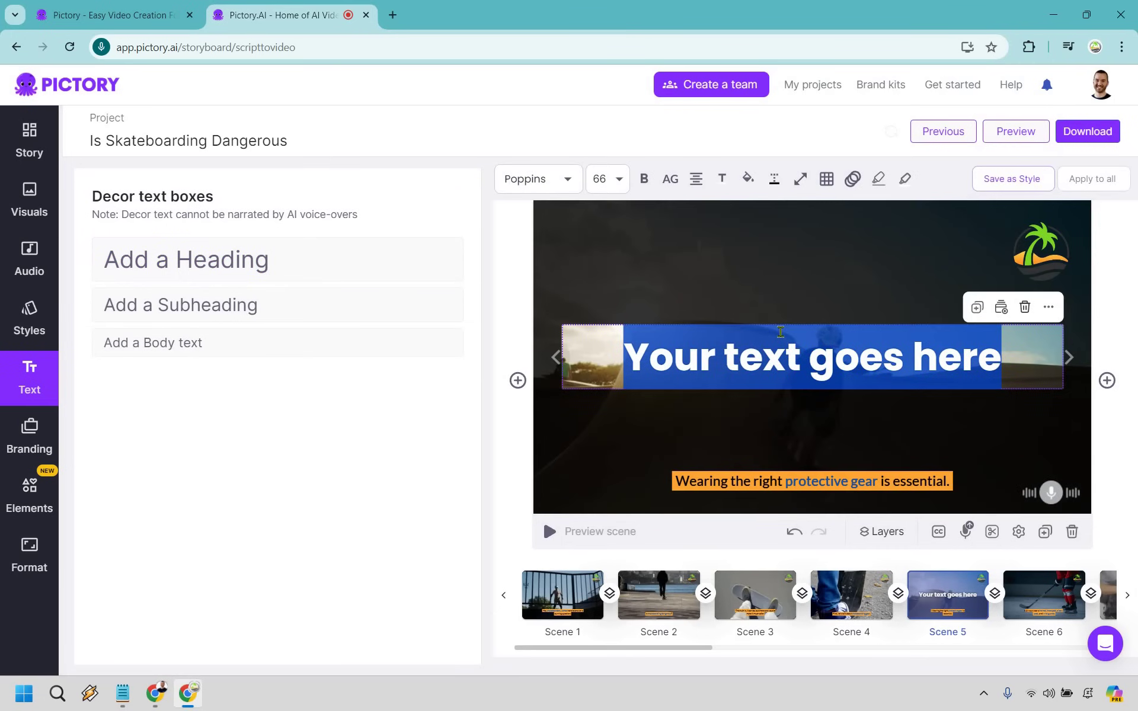
pyautogui.click(1000, 308)
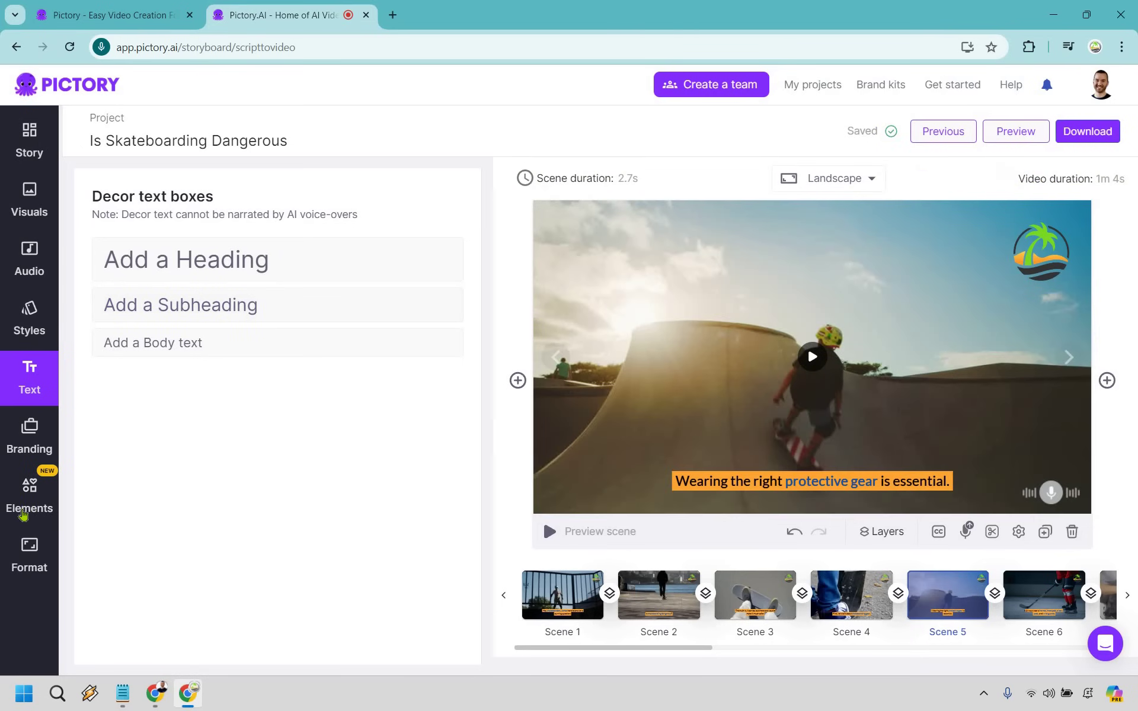
pyautogui.click(24, 515)
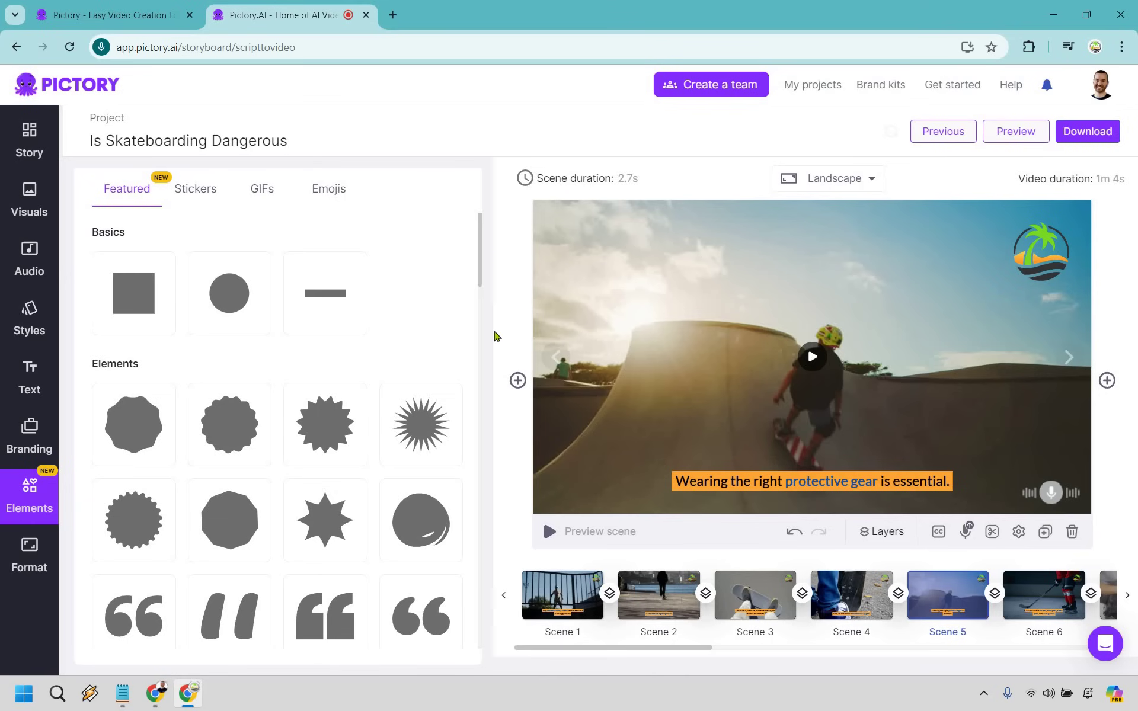
pyautogui.scroll(-5, 503, 419)
pyautogui.scroll(-5, 503, 452)
pyautogui.scroll(-5, 508, 498)
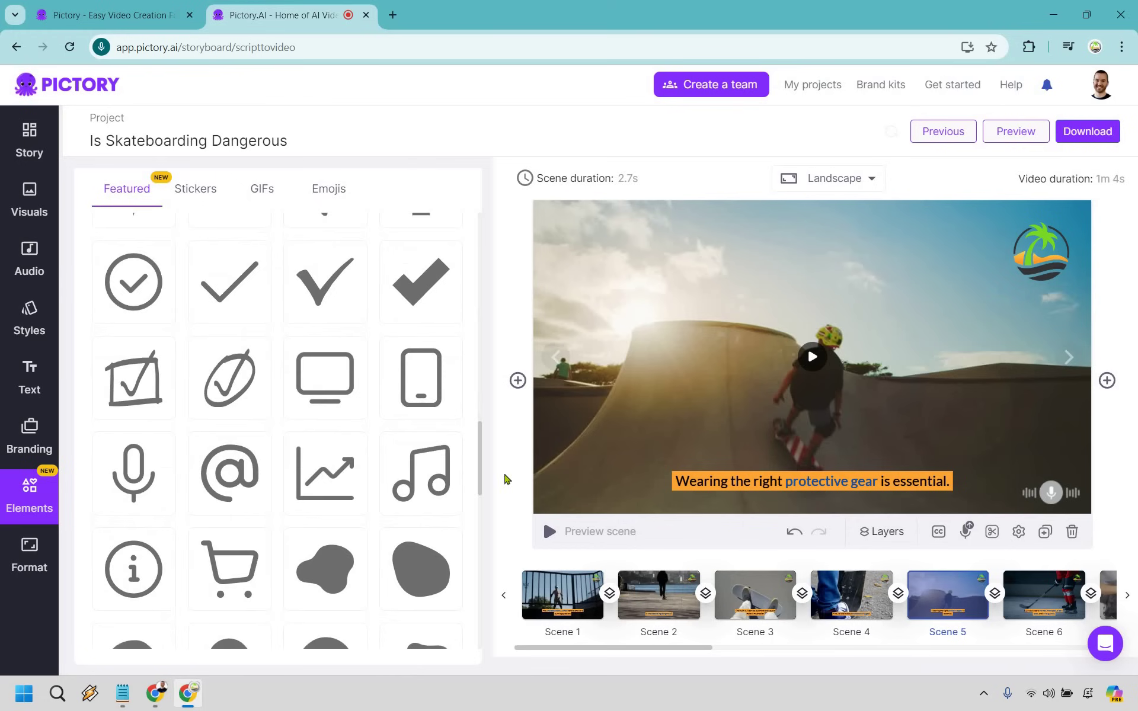
pyautogui.scroll(-3, 506, 244)
pyautogui.scroll(10, 506, 244)
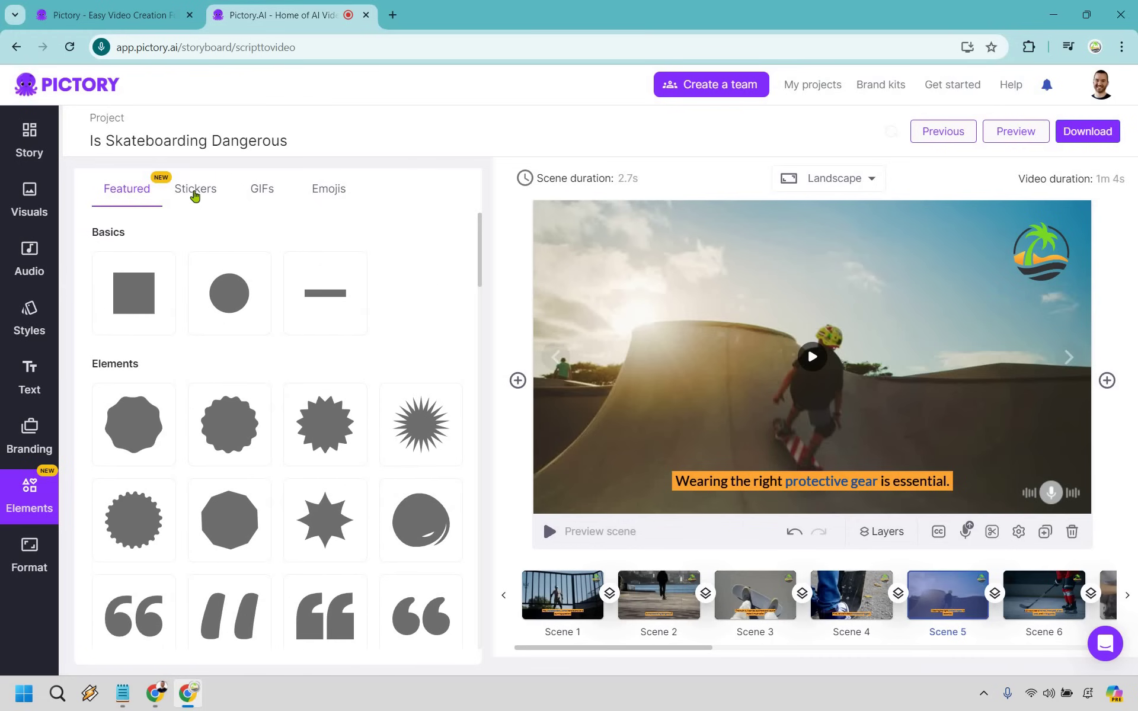
# Step: Browse the Stickers, GIFs and Emojis collections in the elements library
pyautogui.click(197, 194)
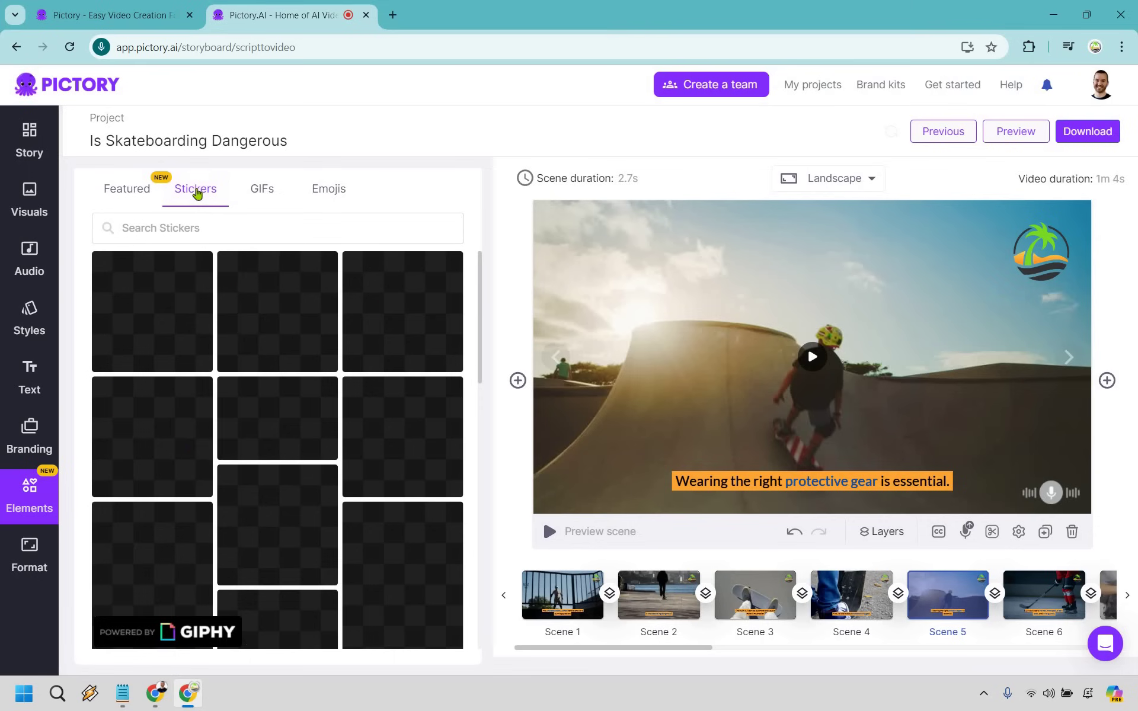
pyautogui.click(263, 192)
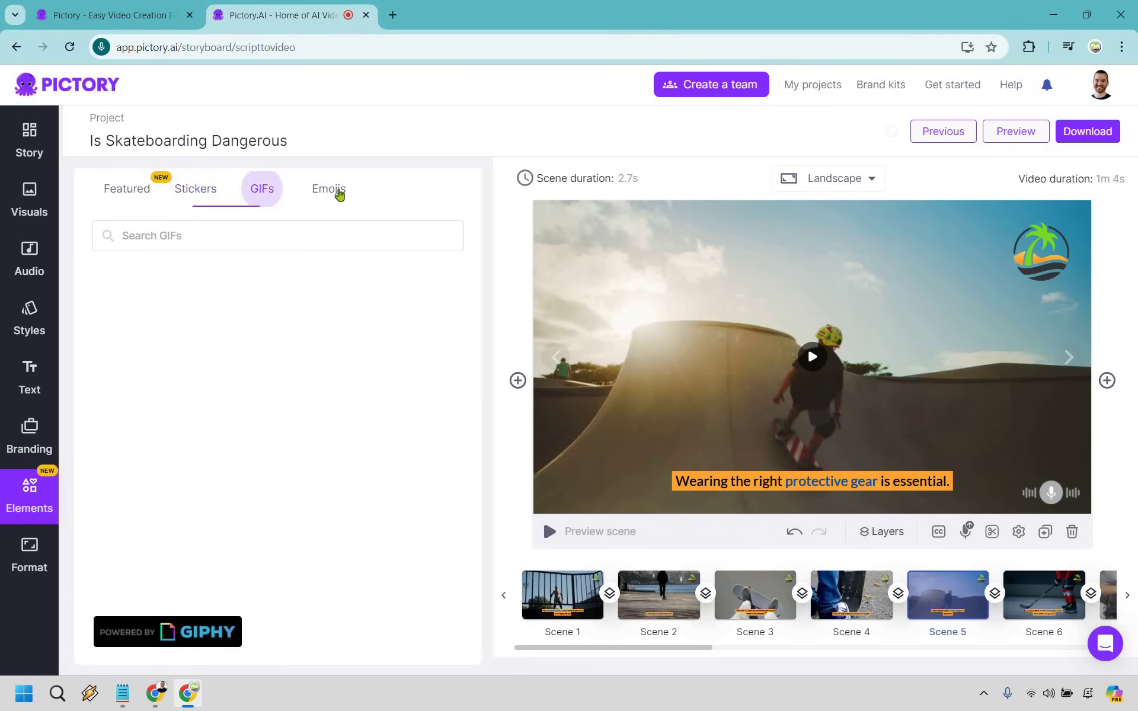
pyautogui.click(328, 190)
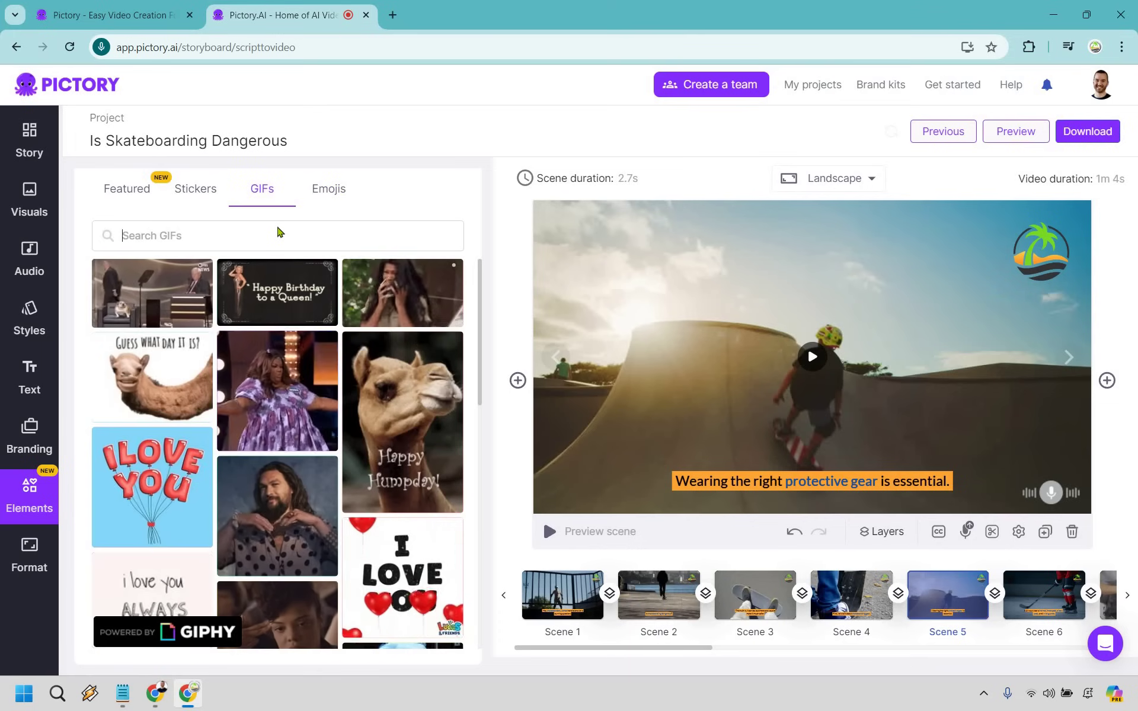
pyautogui.write('skateboard')
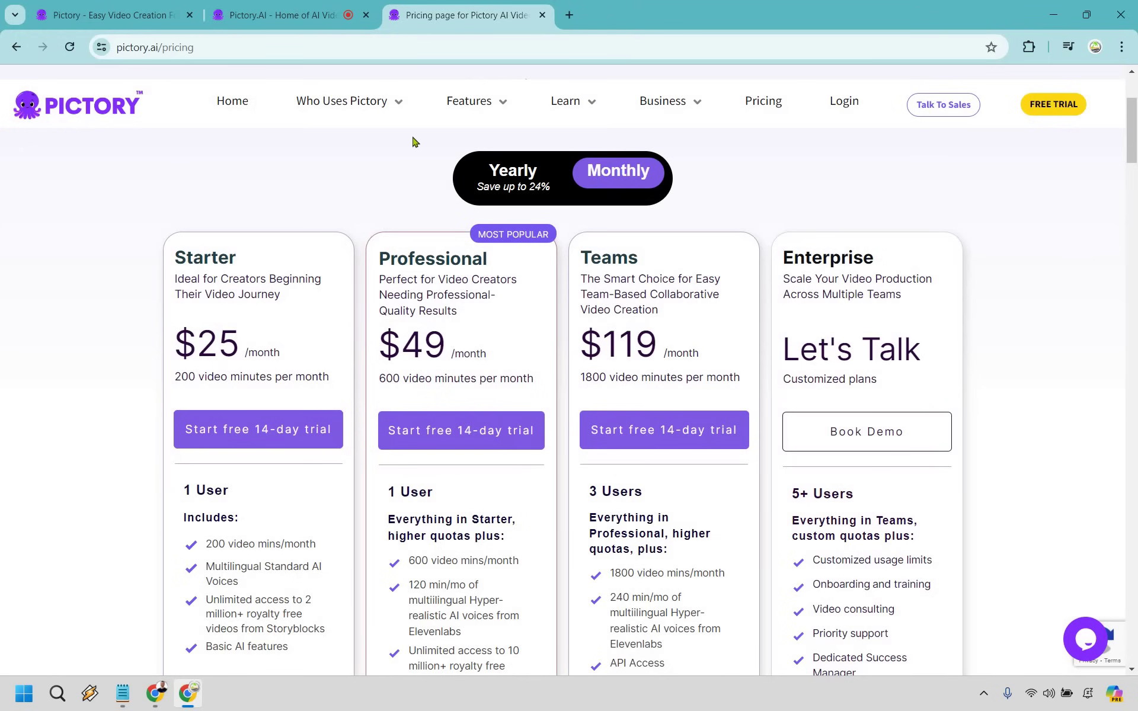
# Step: Show yearly pricing ($19, $39, $99 per month), then bring up Notepad and select its text
pyautogui.click(511, 169)
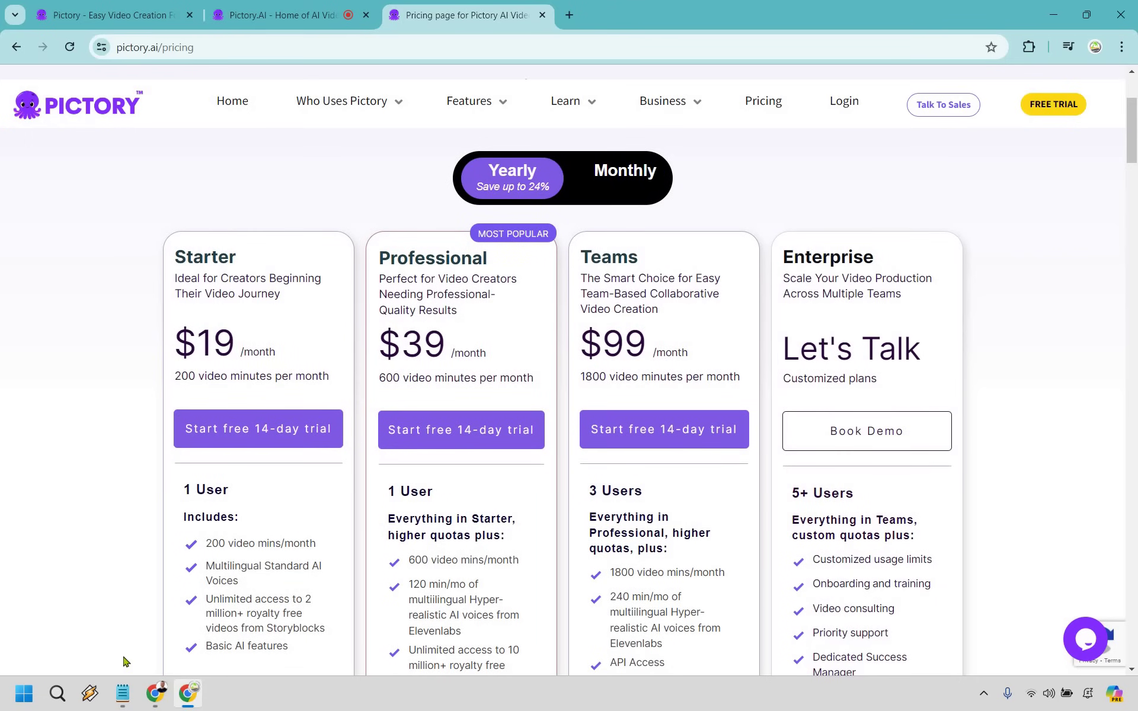
pyautogui.click(123, 693)
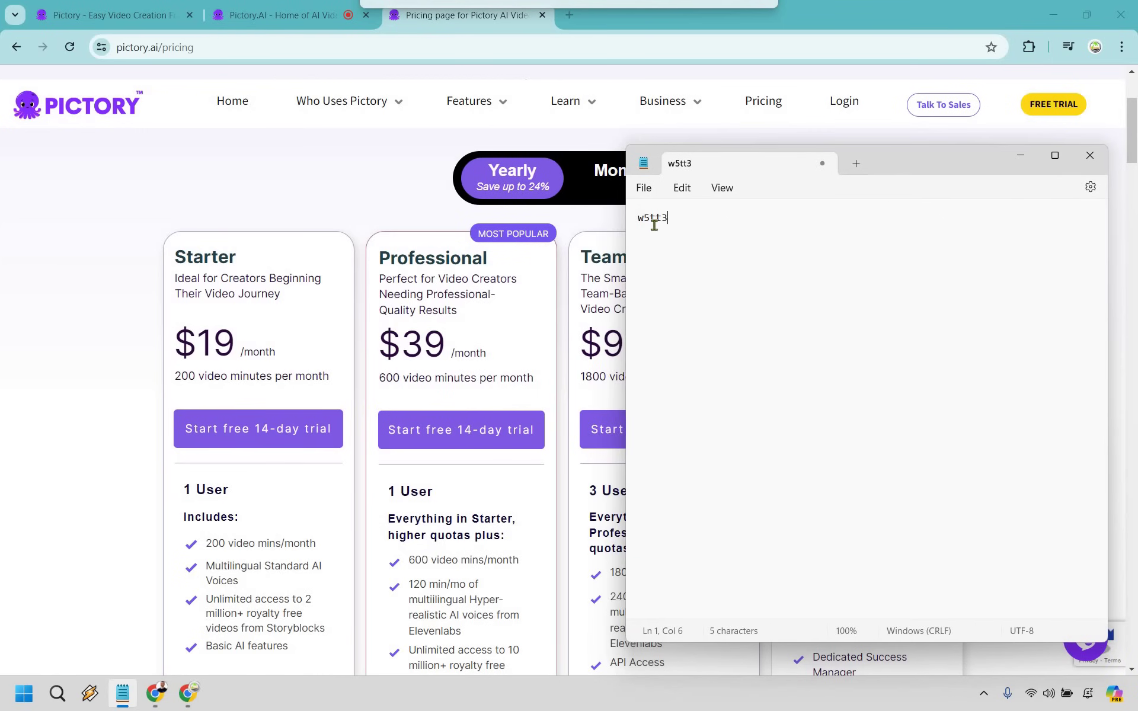
pyautogui.hotkey('ctrl', 'a')
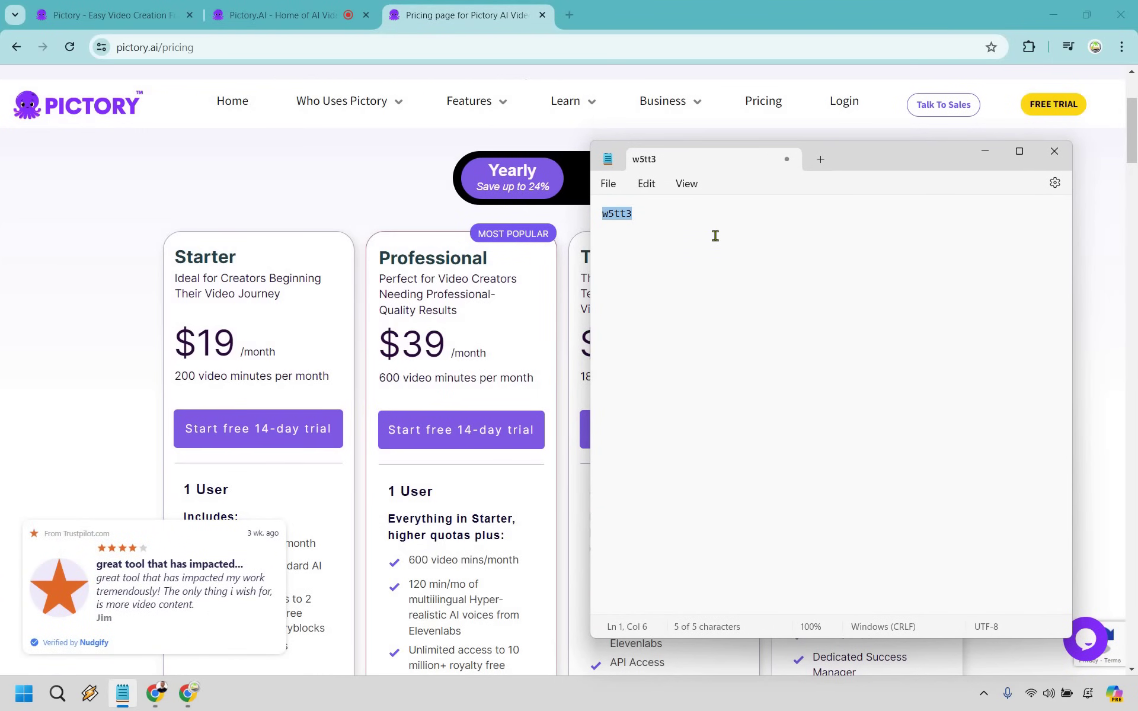
pyautogui.click(715, 236)
# Step: Switch back to the 'Pictory - Easy Video Creation' homepage tab
pyautogui.click(118, 8)
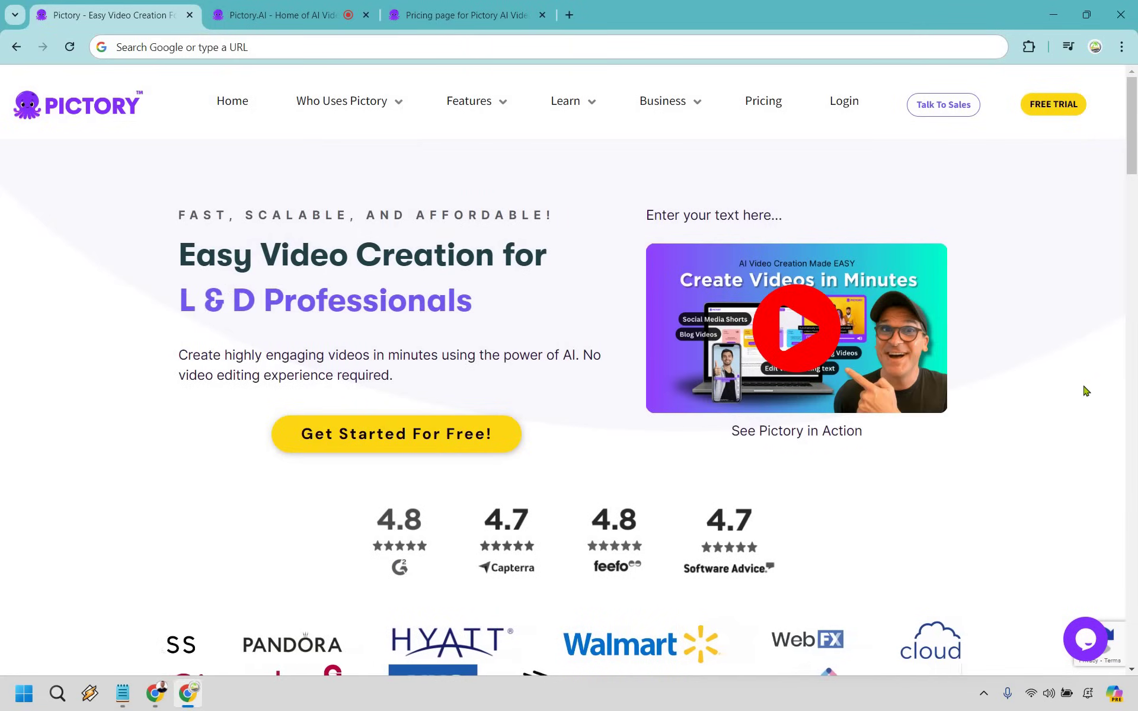